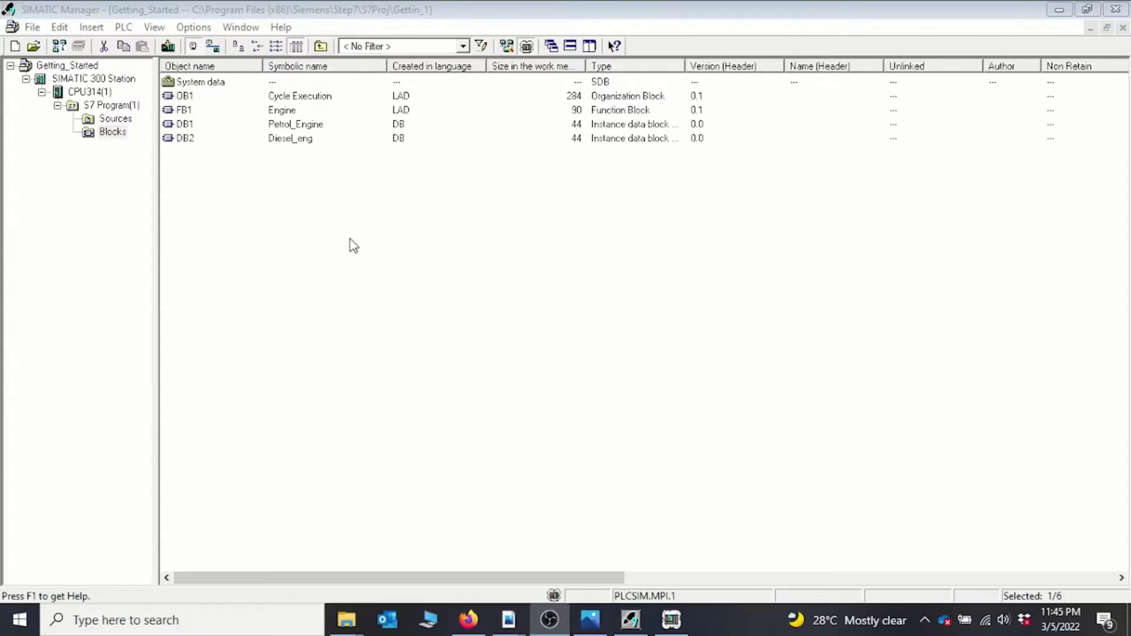
{"action": "left_click", "coordinate": [526, 48]}
{"action": "mouse_move", "coordinate": [671, 620]}
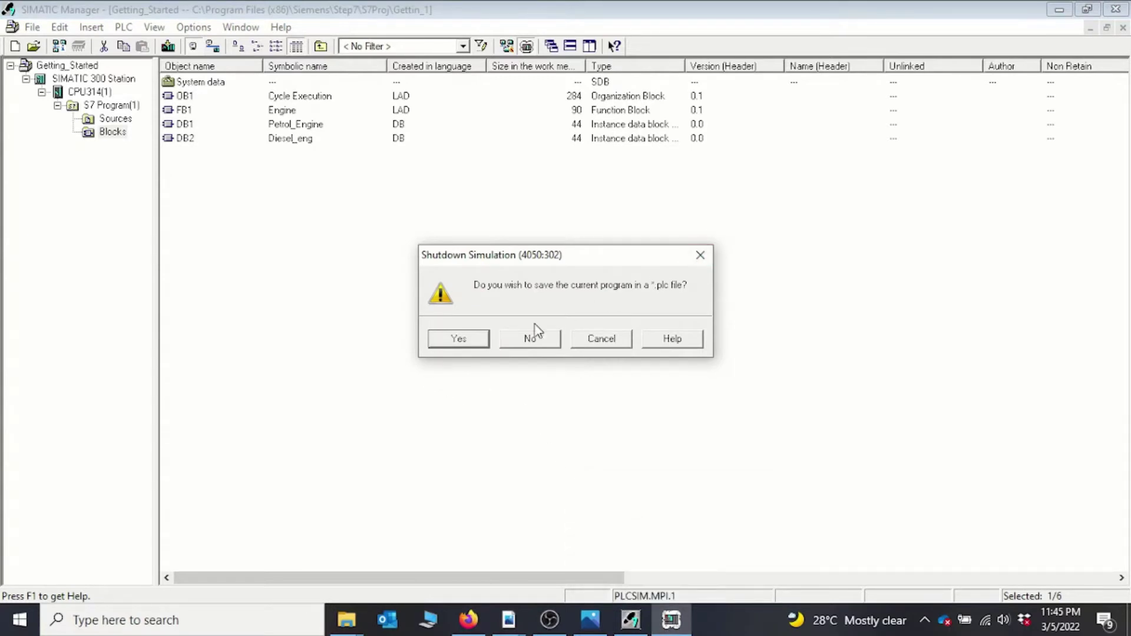
{"action": "key", "text": "Escape"}
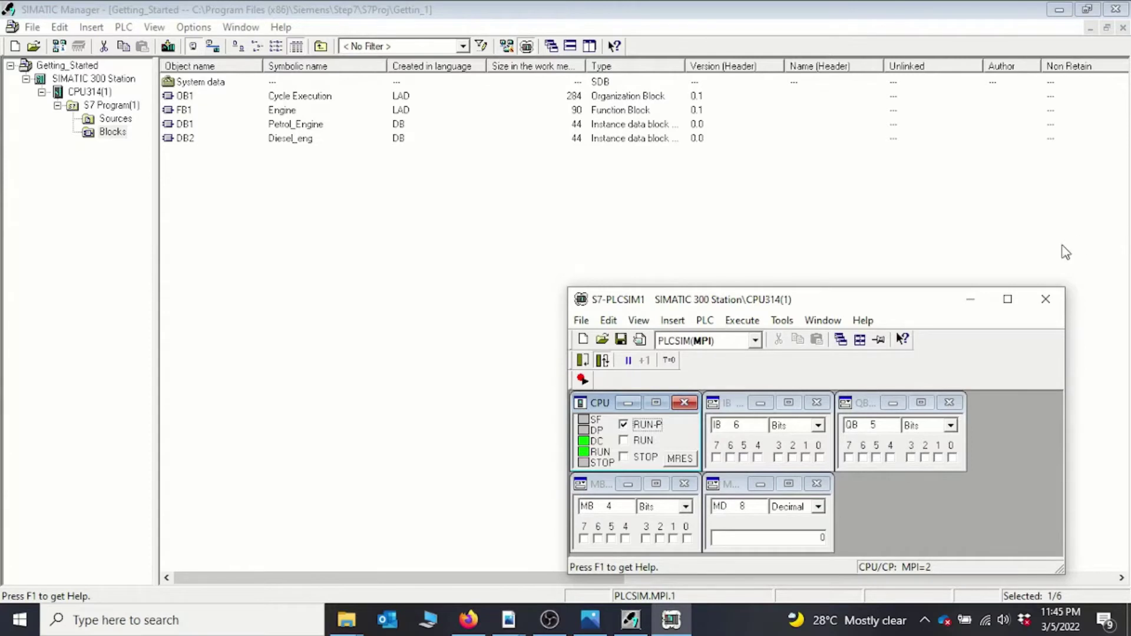
{"action": "left_click", "coordinate": [970, 300]}
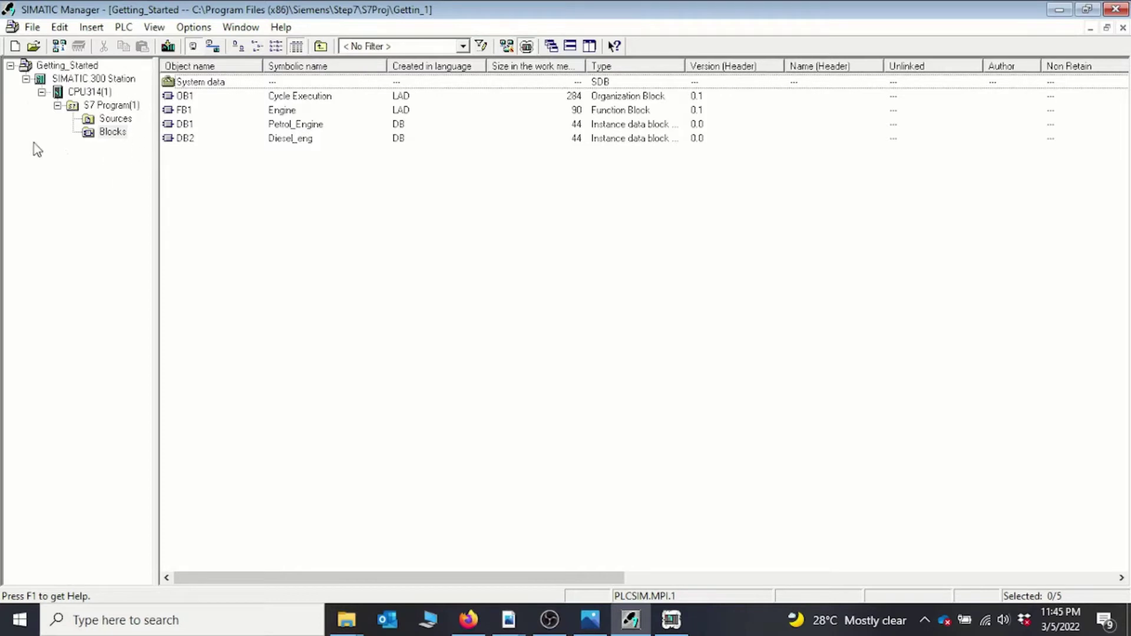
{"action": "left_click_drag", "start_coordinate": [398, 210], "coordinate": [195, 97]}
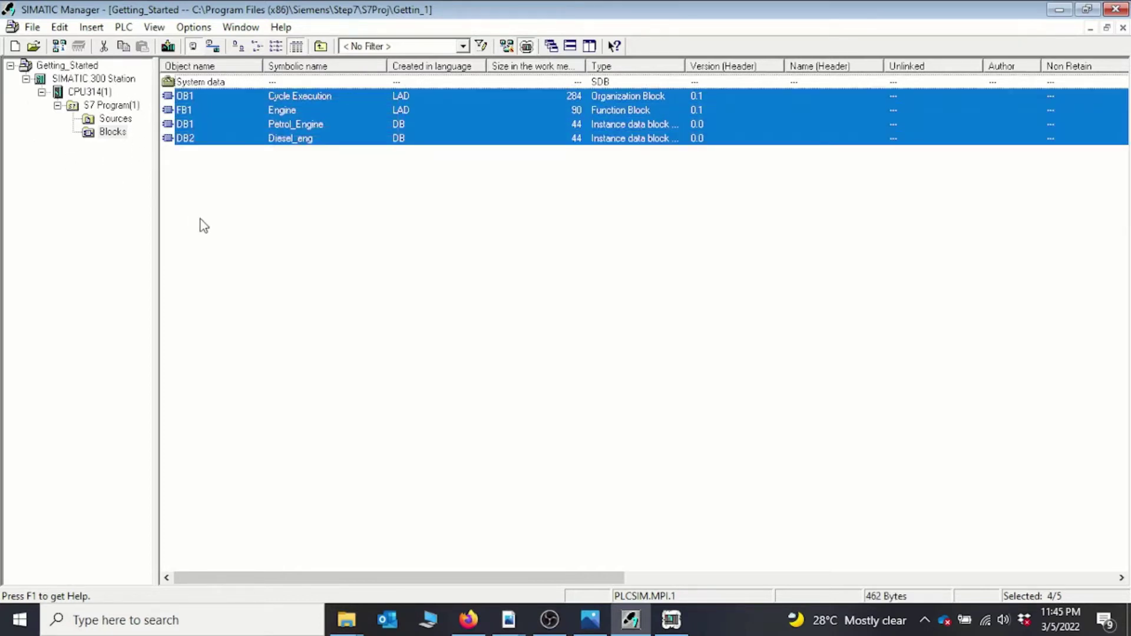
{"action": "left_click", "coordinate": [211, 258]}
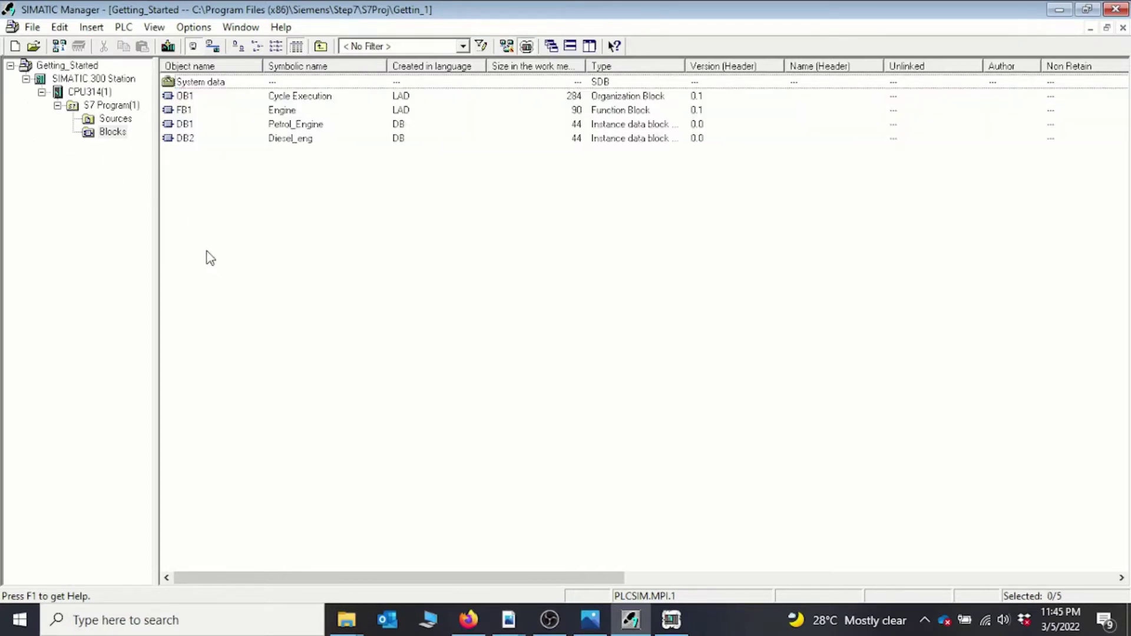
- Download the whole SIMATIC 300 Station to the simulated CPU, replacing system data, overwriting all blocks and restarting CPU314(1), and check it in PLCSIM
{"action": "left_click", "coordinate": [93, 80]}
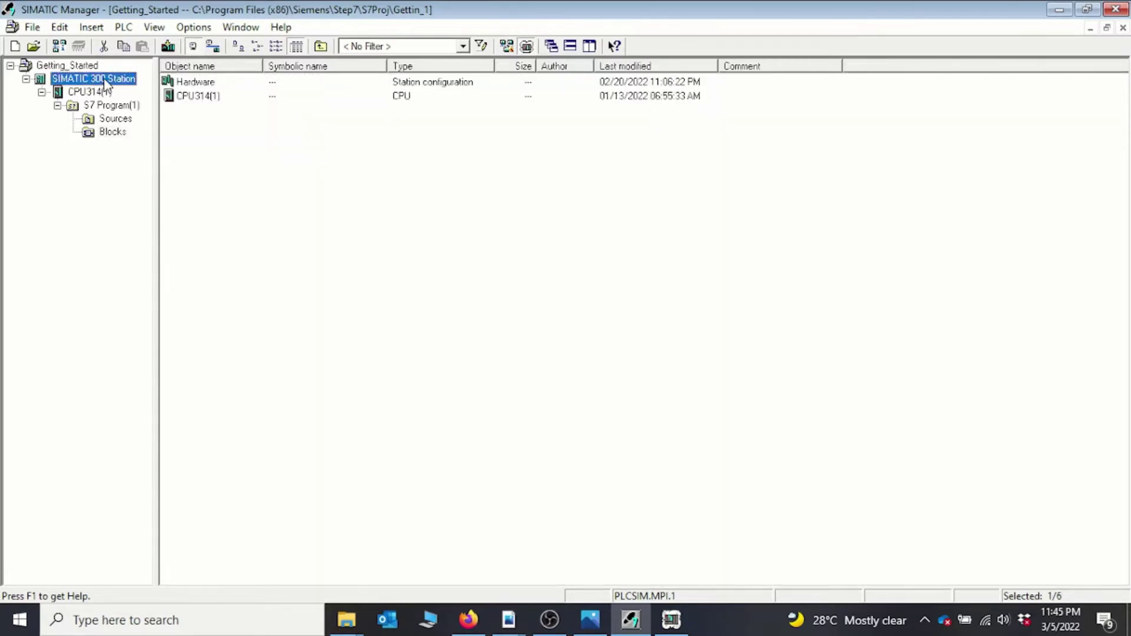
{"action": "right_click", "coordinate": [106, 83]}
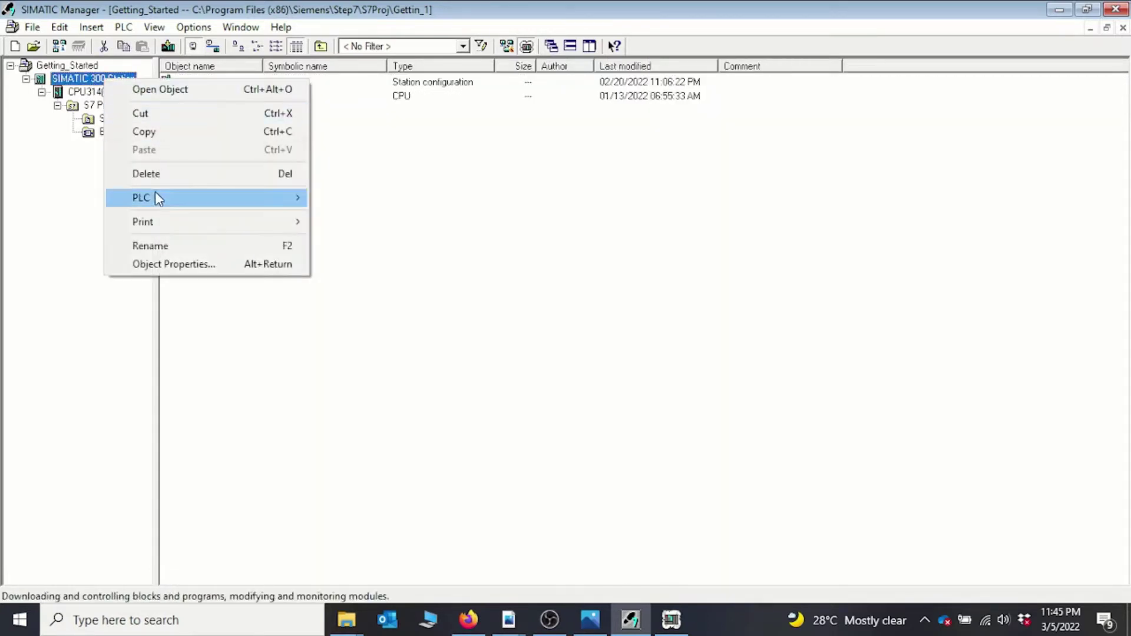
{"action": "mouse_move", "coordinate": [174, 206]}
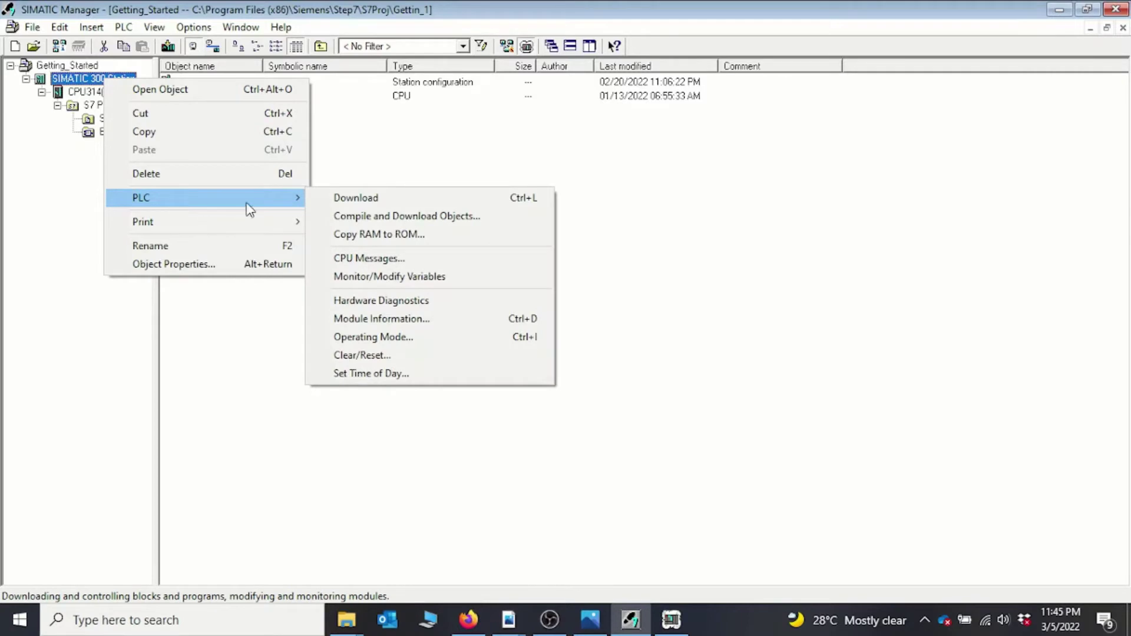
{"action": "left_click", "coordinate": [369, 202]}
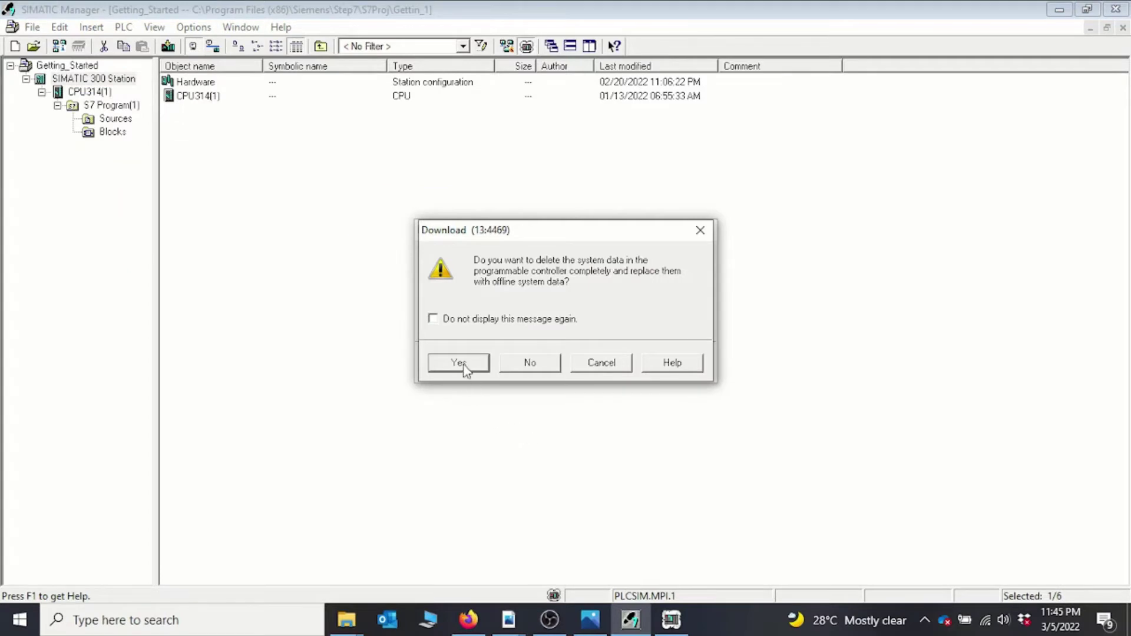
{"action": "left_click", "coordinate": [465, 369]}
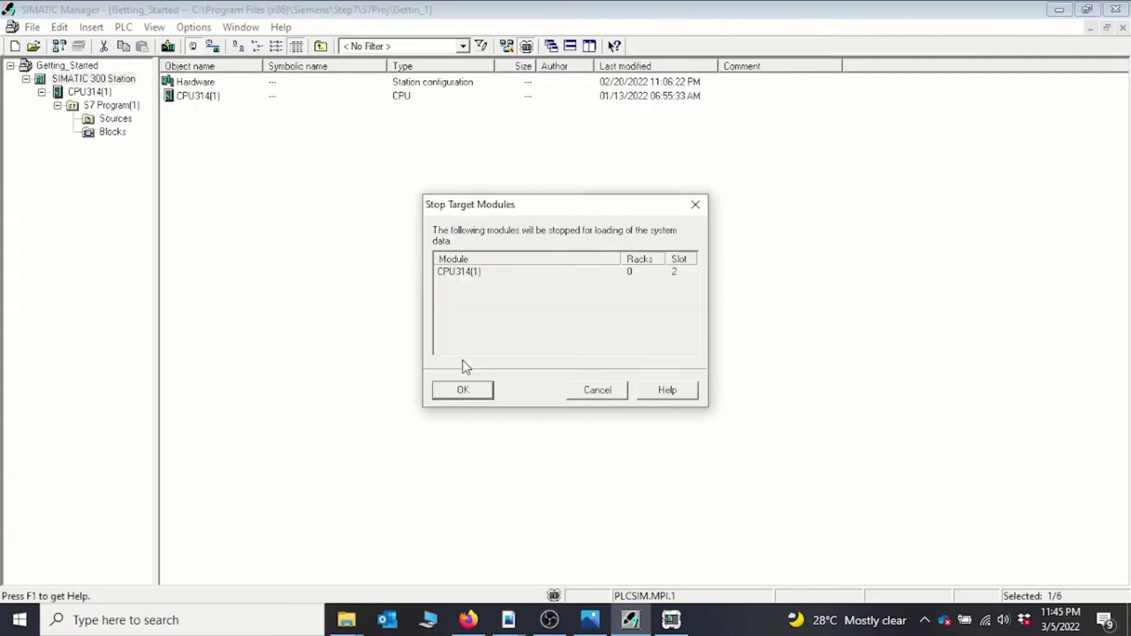
{"action": "left_click", "coordinate": [455, 390]}
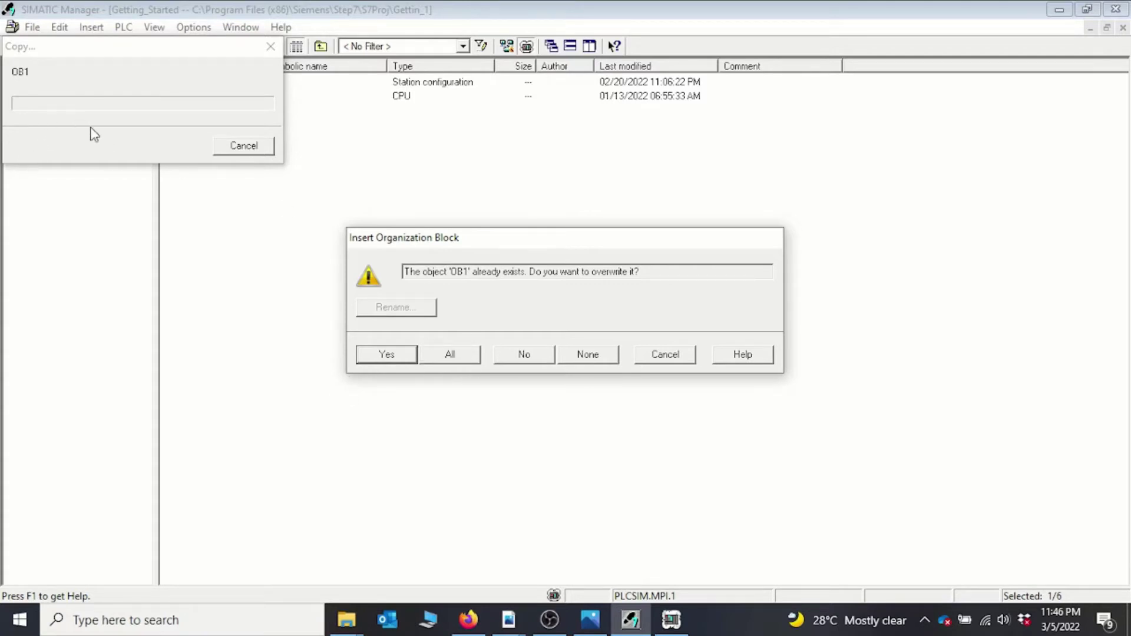
{"action": "left_click", "coordinate": [452, 356]}
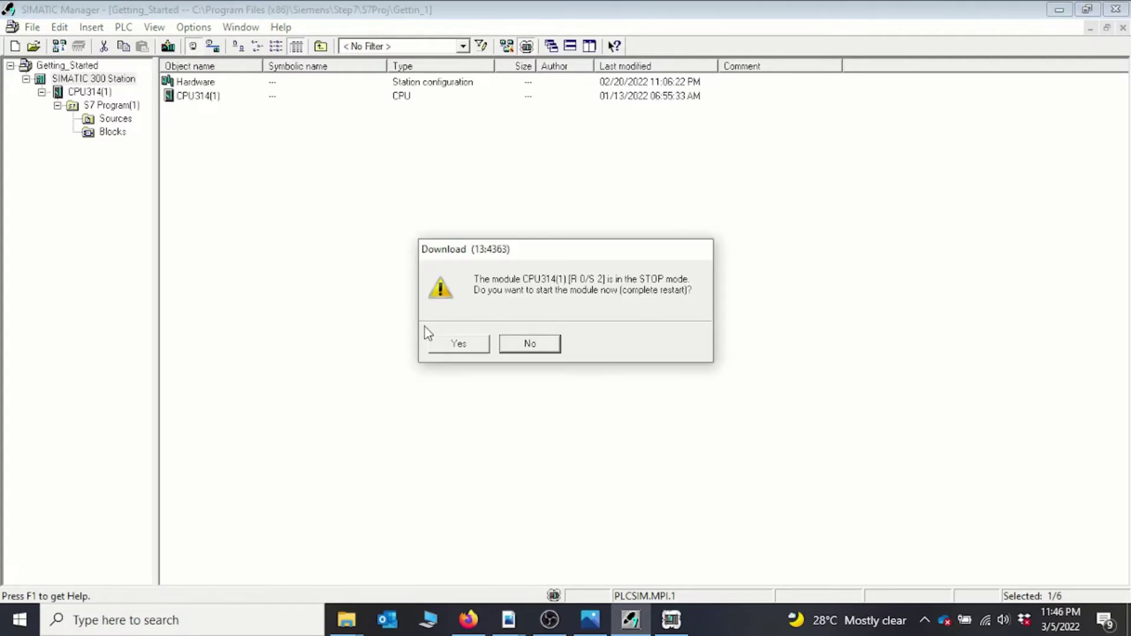
{"action": "left_click", "coordinate": [468, 350]}
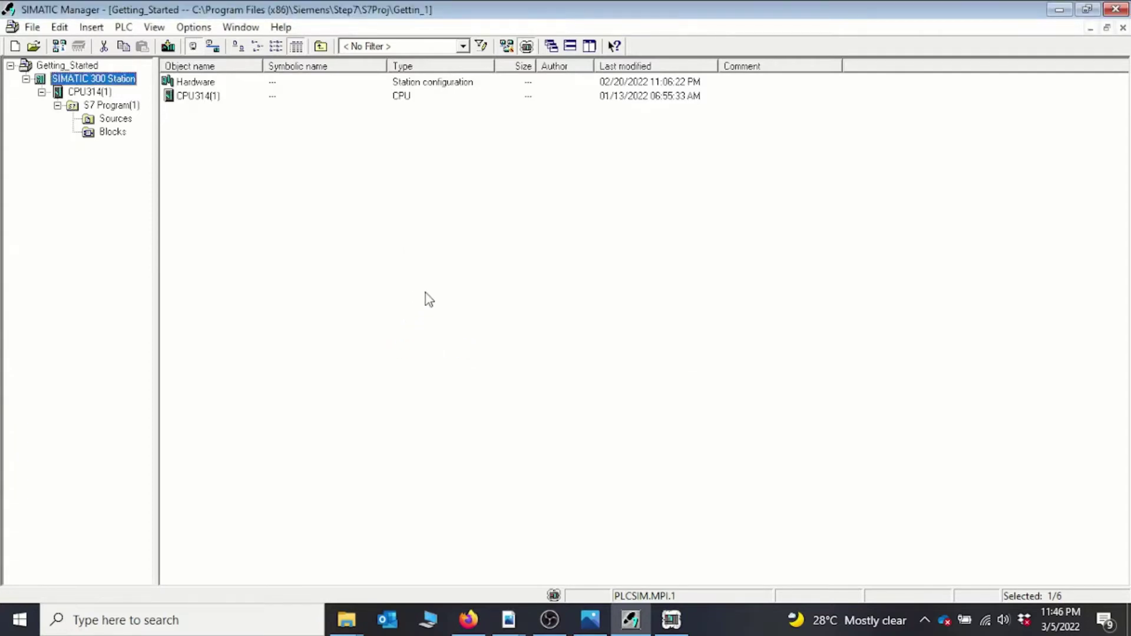
{"action": "left_click", "coordinate": [672, 618]}
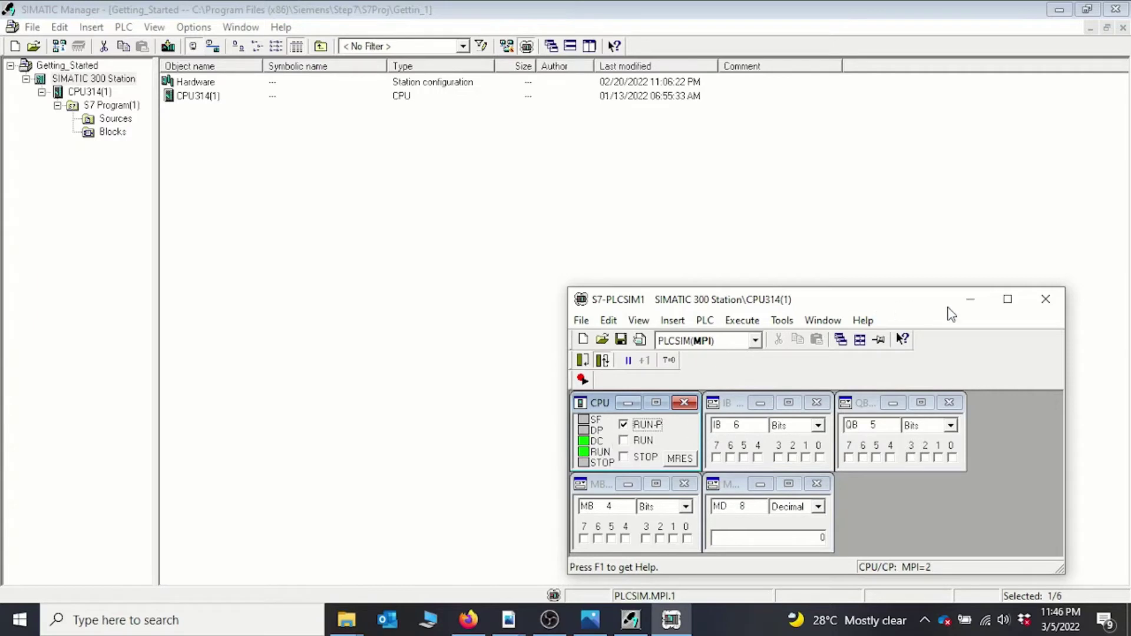
{"action": "left_click", "coordinate": [971, 299]}
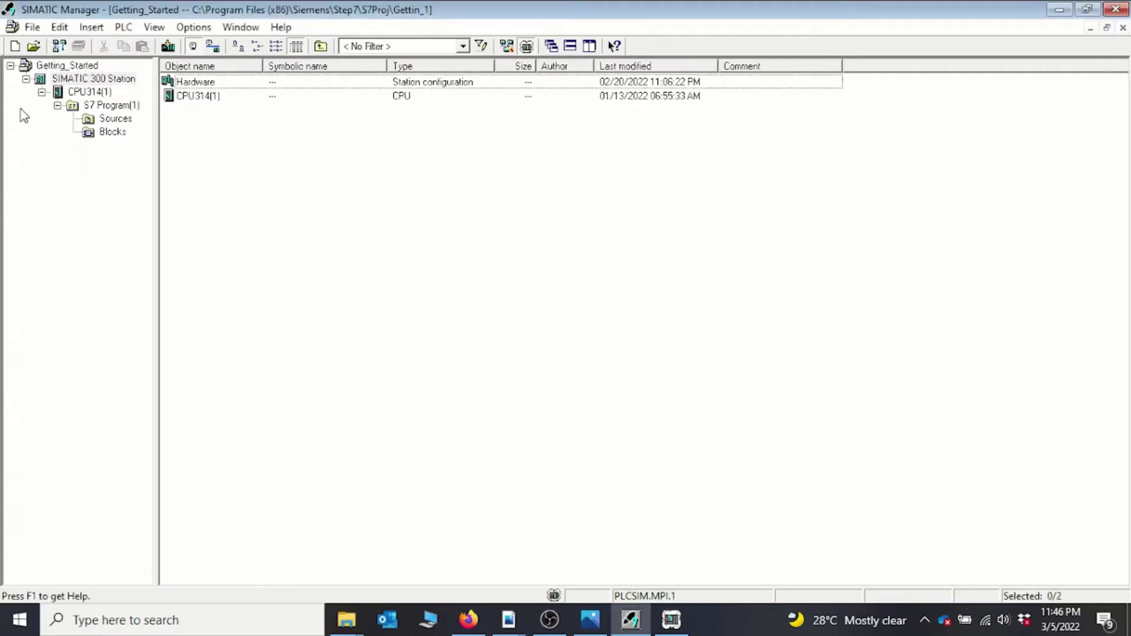
- Open block OB1 of the S7 program and look through its DOL, petrol engine and diesel engine networks
{"action": "left_click", "coordinate": [108, 132]}
{"action": "left_click", "coordinate": [211, 226]}
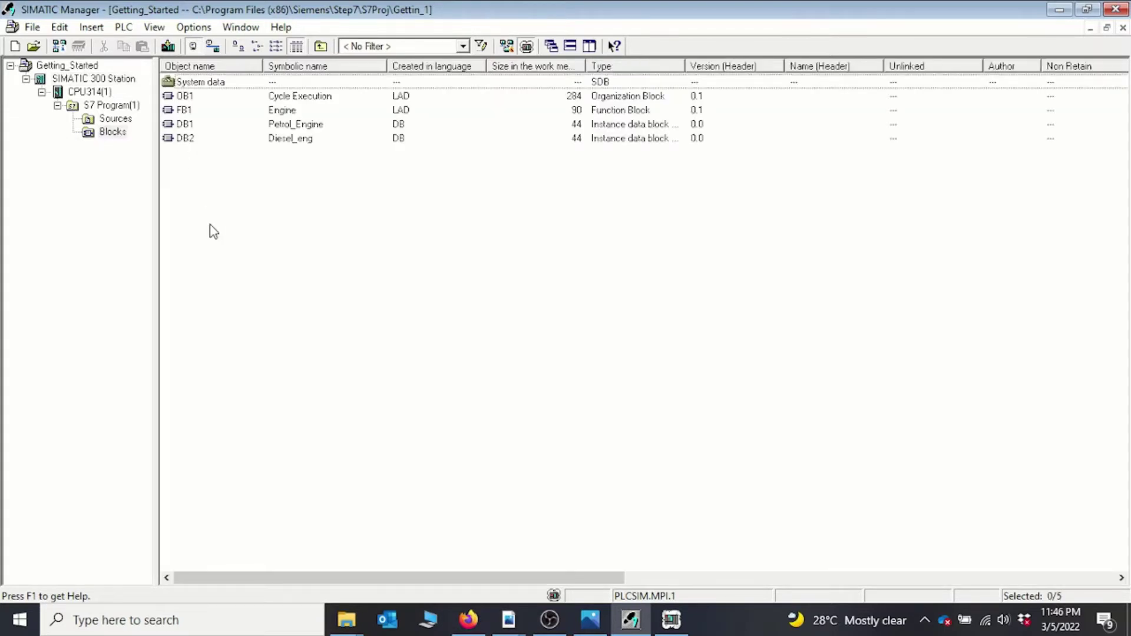
{"action": "double_click", "coordinate": [187, 97]}
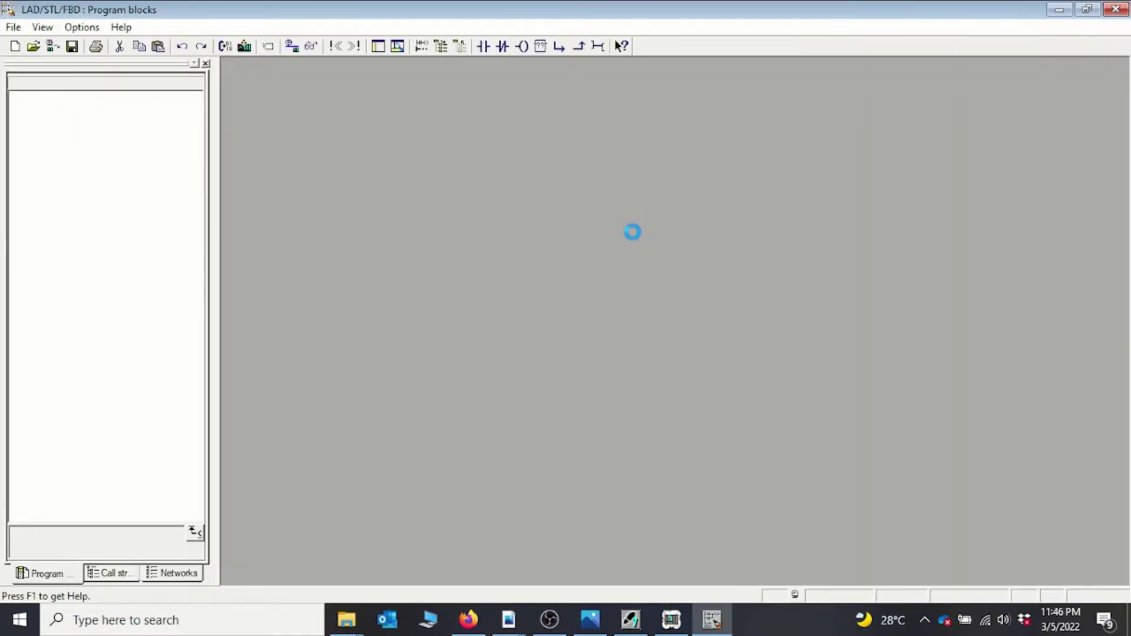
{"action": "scroll", "coordinate": [606, 323], "scroll_direction": "down", "scroll_amount": 3}
{"action": "scroll", "coordinate": [608, 326], "scroll_direction": "down", "scroll_amount": 2}
{"action": "scroll", "coordinate": [608, 327], "scroll_direction": "up", "scroll_amount": 6}
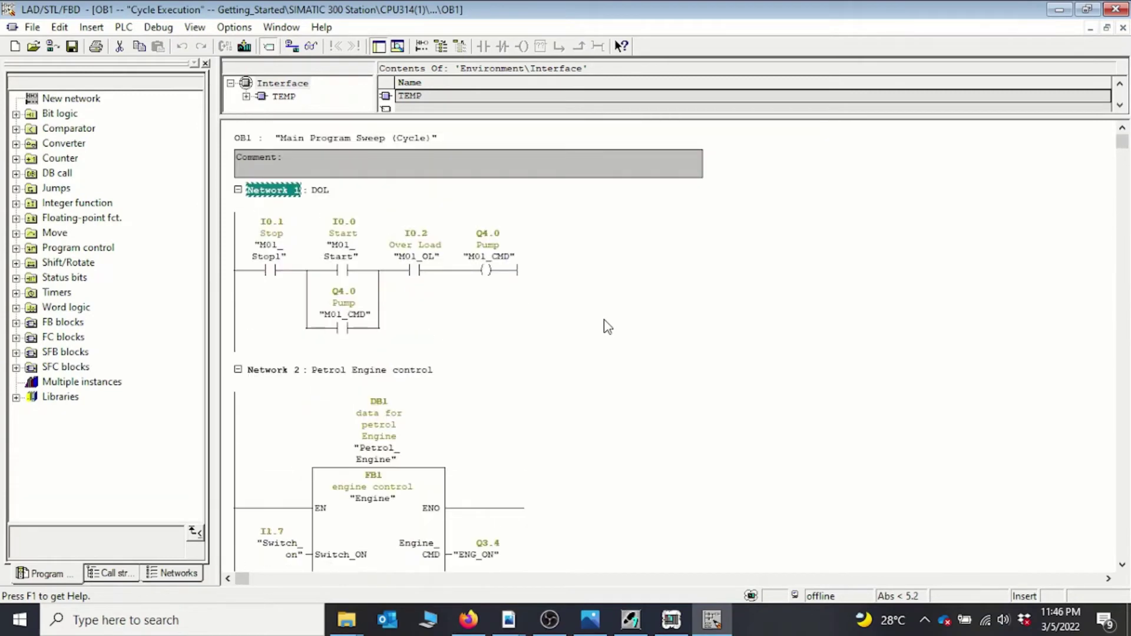
{"action": "scroll", "coordinate": [608, 327], "scroll_direction": "down", "scroll_amount": 3}
{"action": "scroll", "coordinate": [608, 327], "scroll_direction": "down", "scroll_amount": 4}
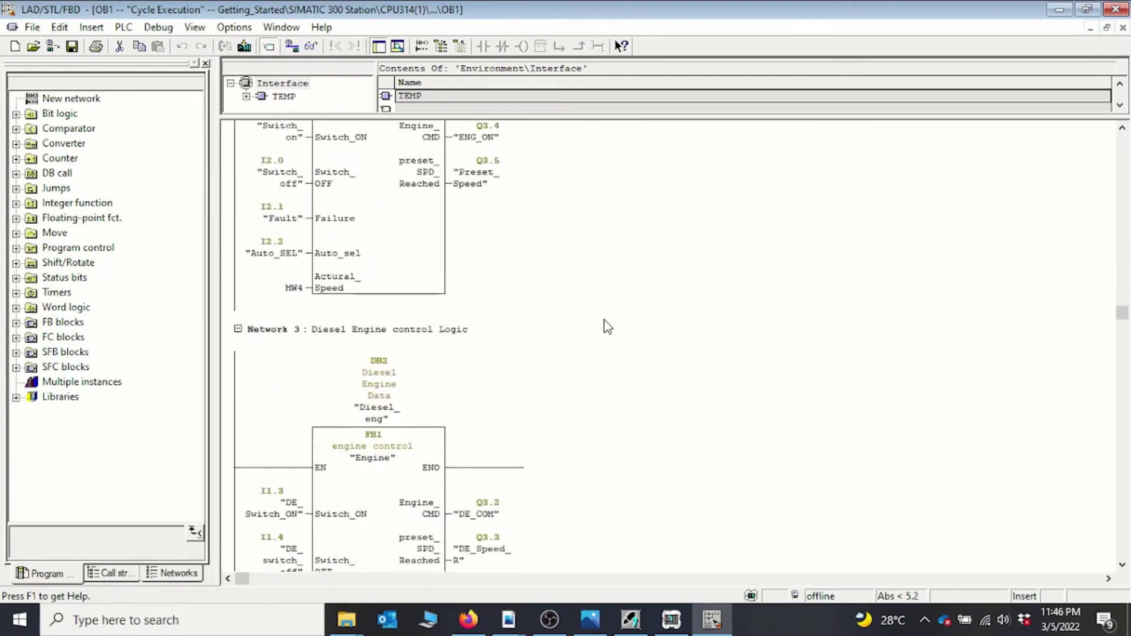
{"action": "scroll", "coordinate": [609, 327], "scroll_direction": "up", "scroll_amount": 3}
{"action": "scroll", "coordinate": [608, 327], "scroll_direction": "up", "scroll_amount": 5}
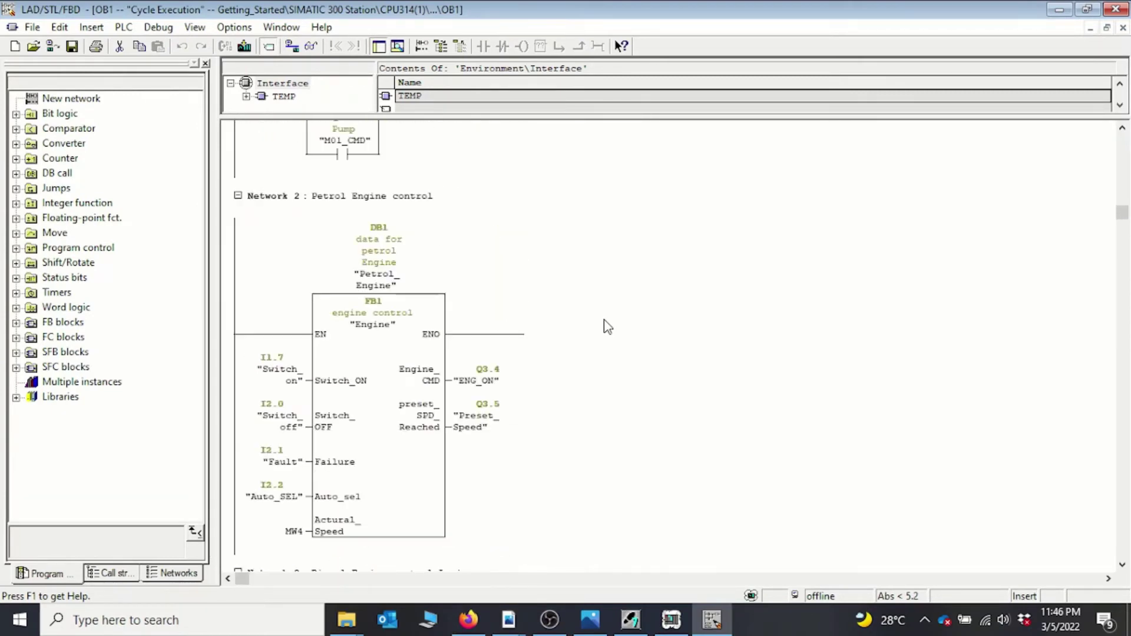
- Monitor OB1 online, switch monitoring off again, and return to SIMATIC Manager
{"action": "left_click", "coordinate": [306, 51]}
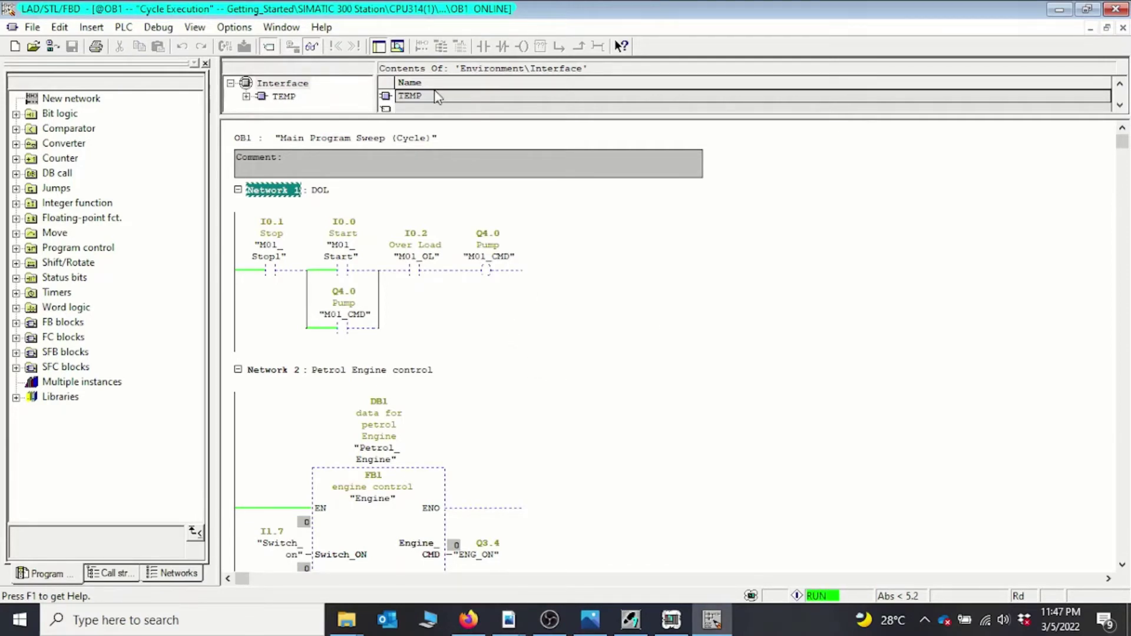
{"action": "left_click", "coordinate": [310, 50]}
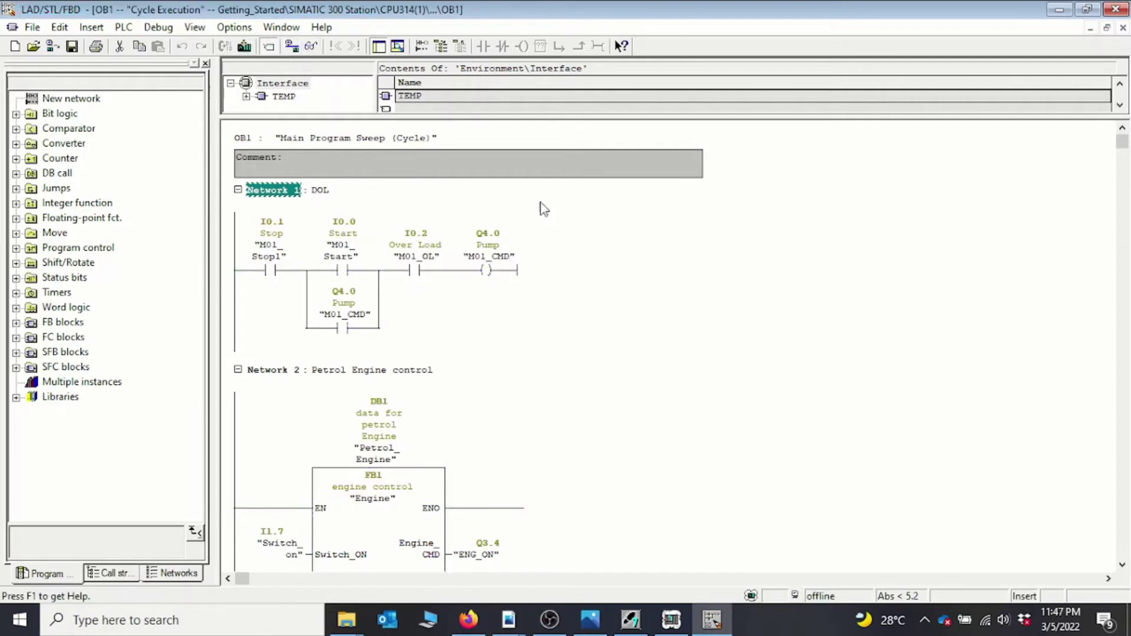
{"action": "left_click", "coordinate": [1059, 9]}
{"action": "left_click", "coordinate": [255, 380]}
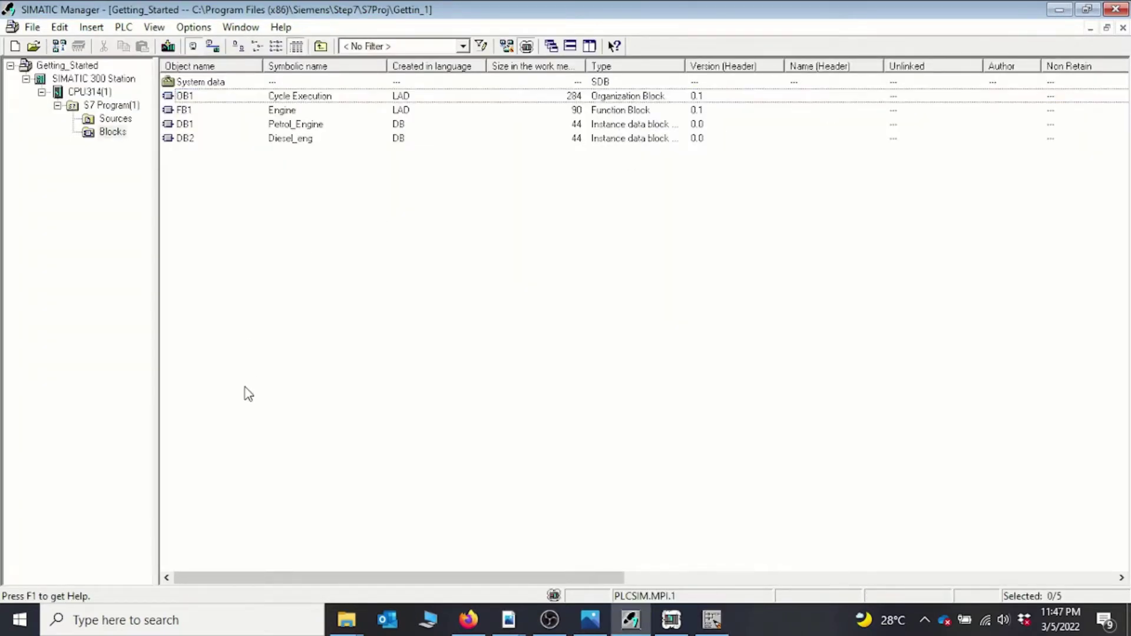
- Download only block OB1 from the LAD/STL/FBD editor to the CPU, overwriting the existing block, and return to SIMATIC Manager
{"action": "left_click", "coordinate": [81, 78]}
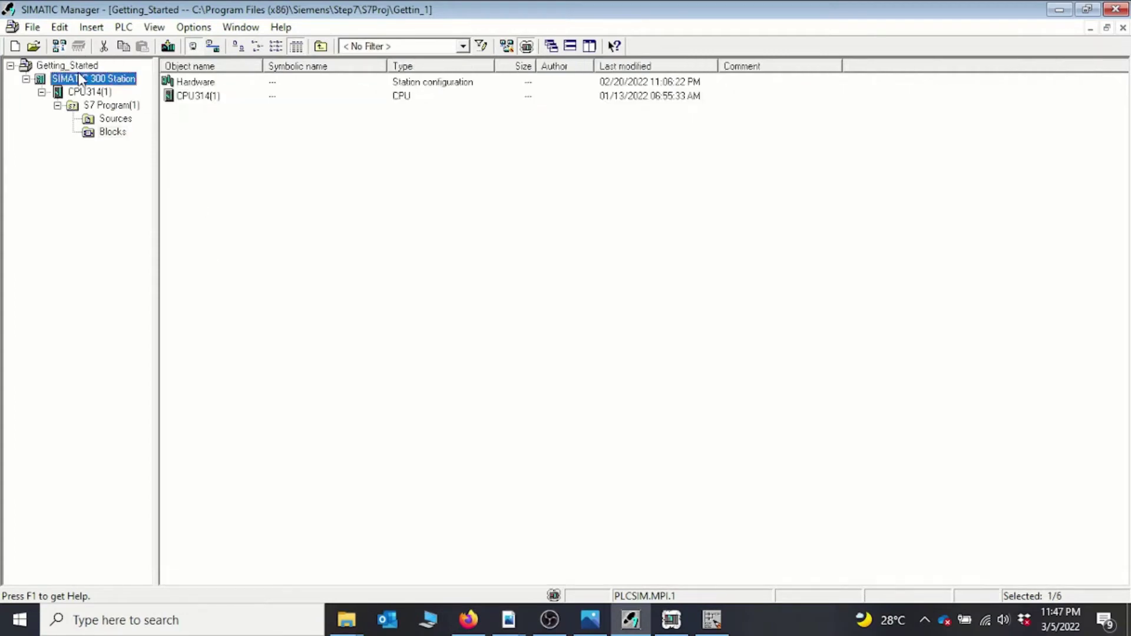
{"action": "left_click", "coordinate": [250, 220]}
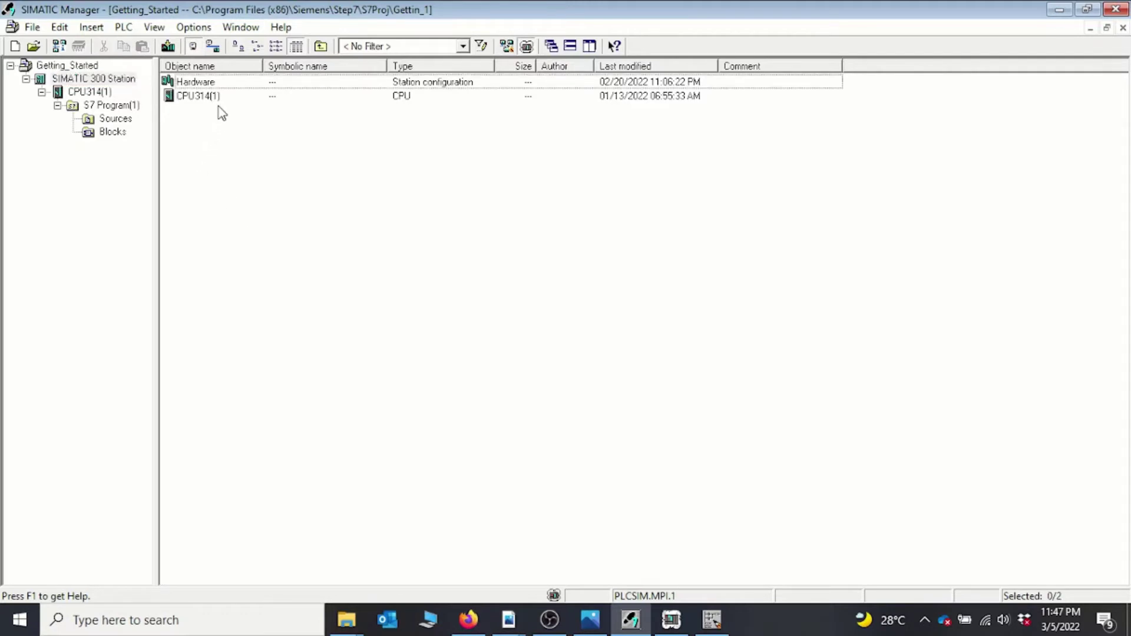
{"action": "left_click", "coordinate": [112, 132]}
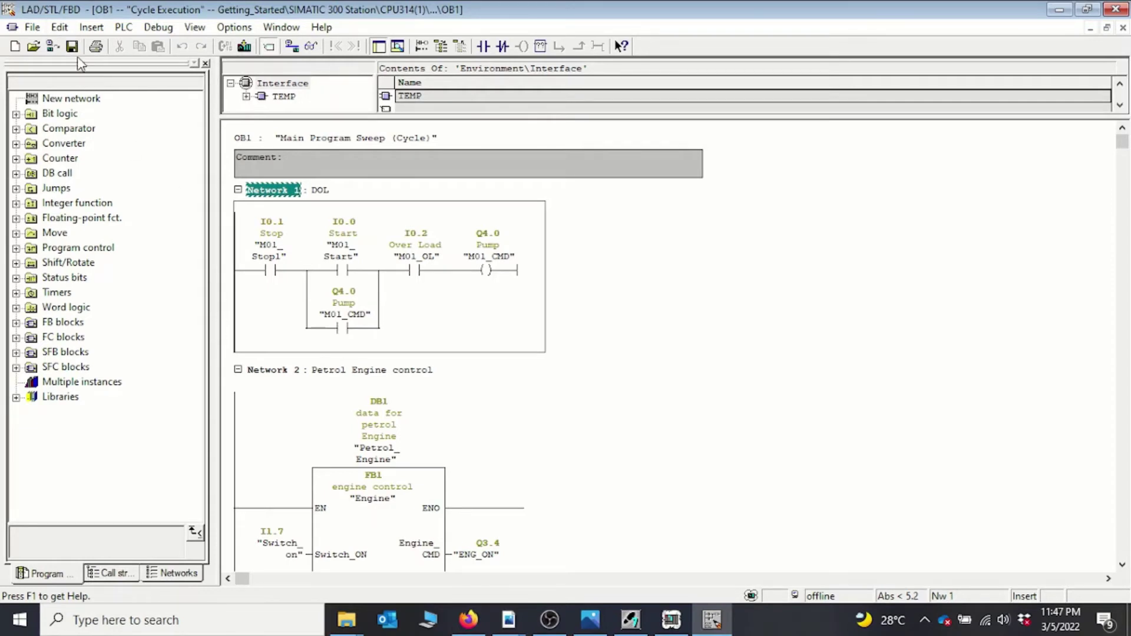
{"action": "left_click", "coordinate": [244, 46]}
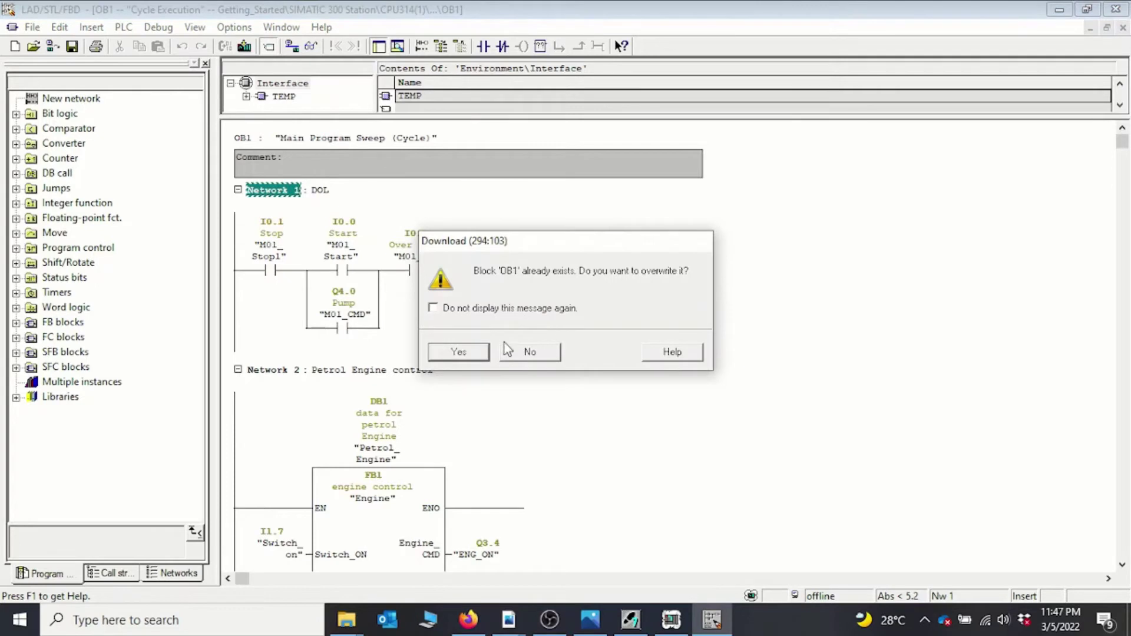
{"action": "left_click", "coordinate": [459, 352]}
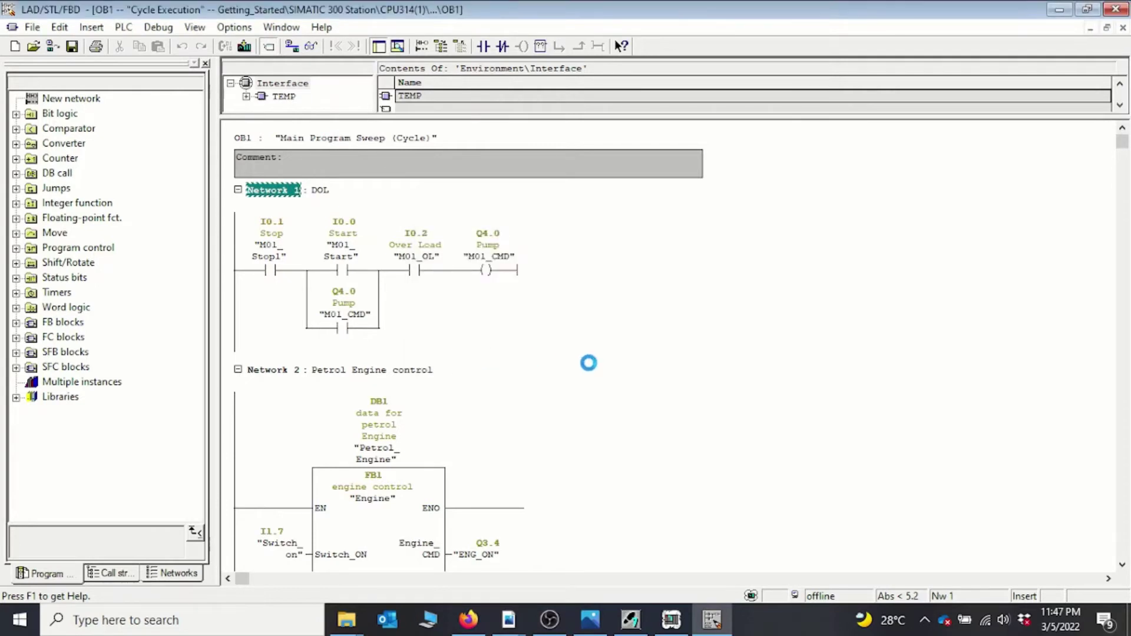
{"action": "left_click", "coordinate": [1058, 14]}
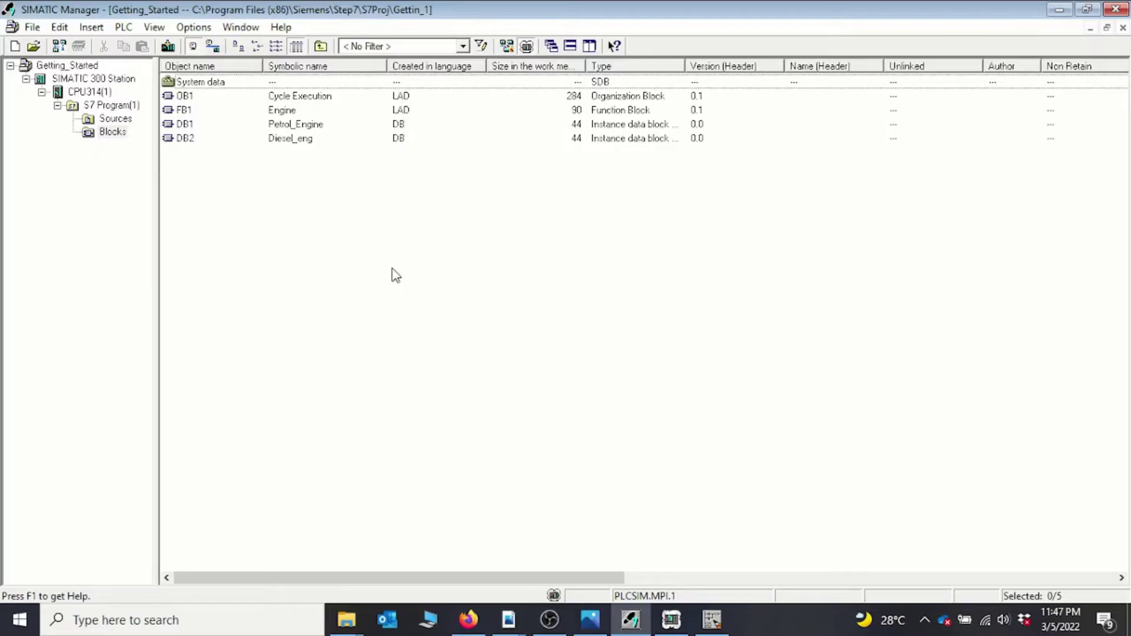
- Open the SIMATIC 300 Station's hardware configuration and examine the CPU314(1), DI8xAC230V and DI16/DO16x24V/0.5A modules in the rack
{"action": "left_click", "coordinate": [102, 79]}
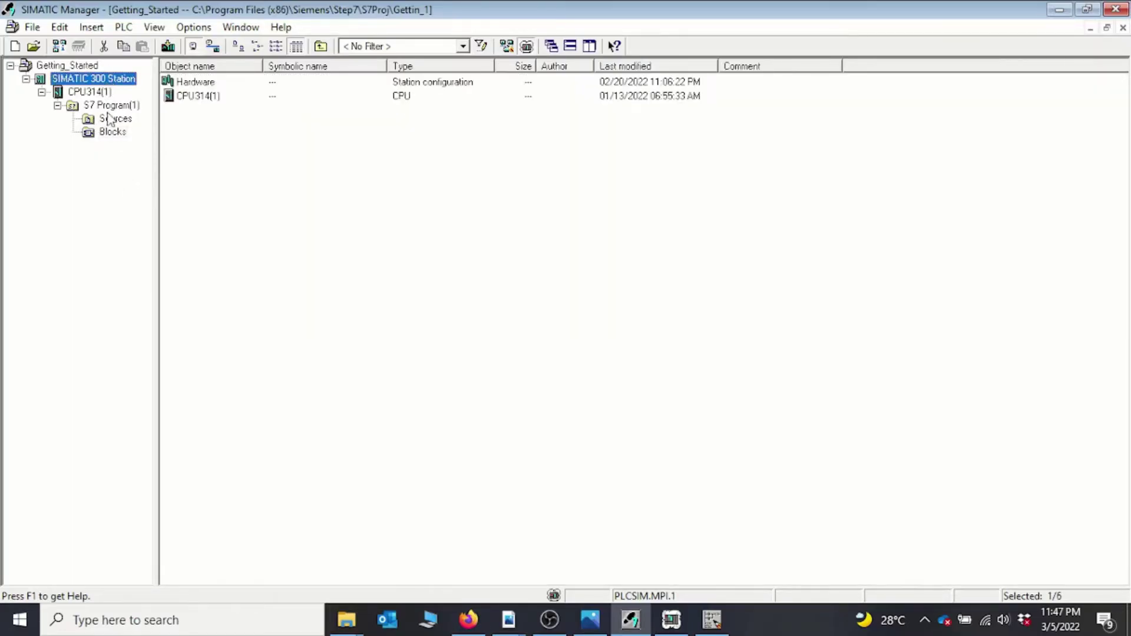
{"action": "left_click", "coordinate": [208, 84]}
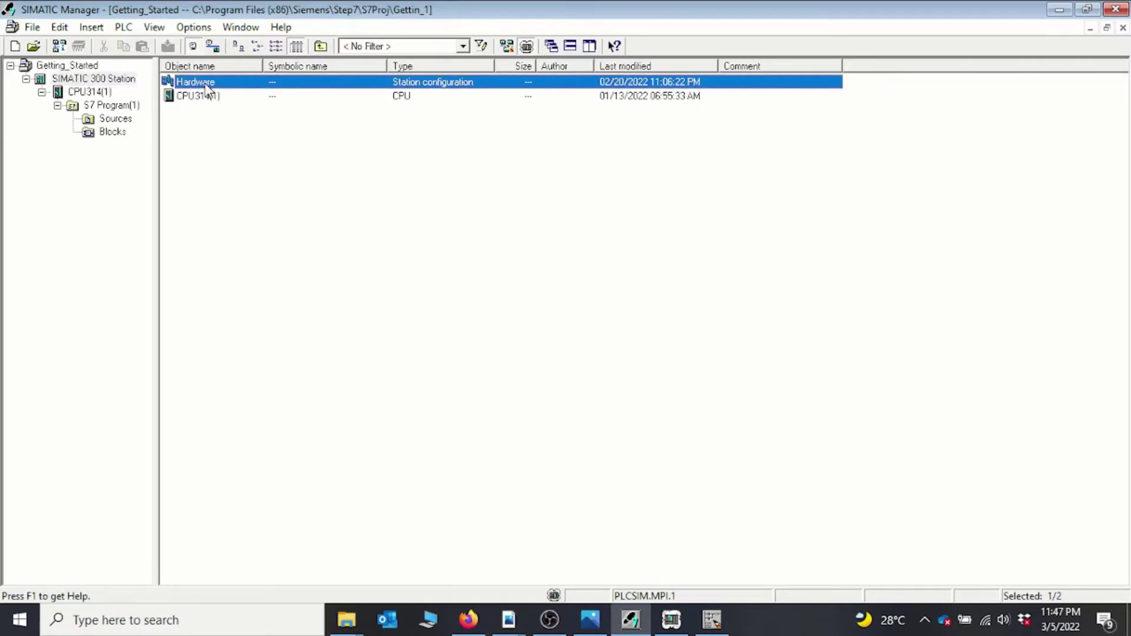
{"action": "double_click", "coordinate": [200, 83]}
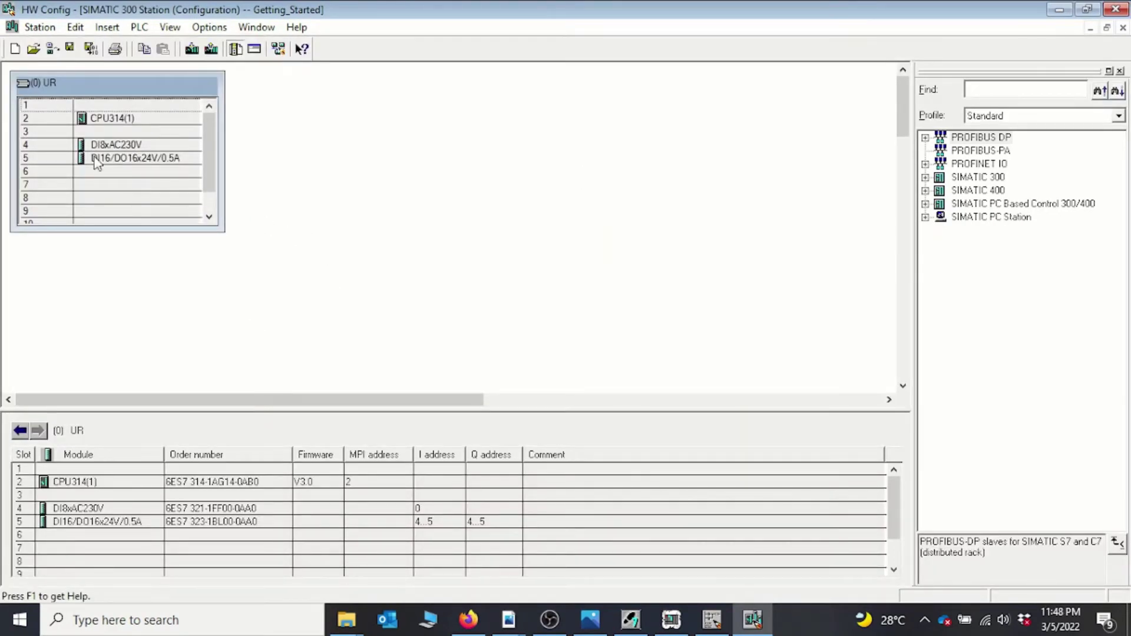
{"action": "left_click", "coordinate": [128, 118]}
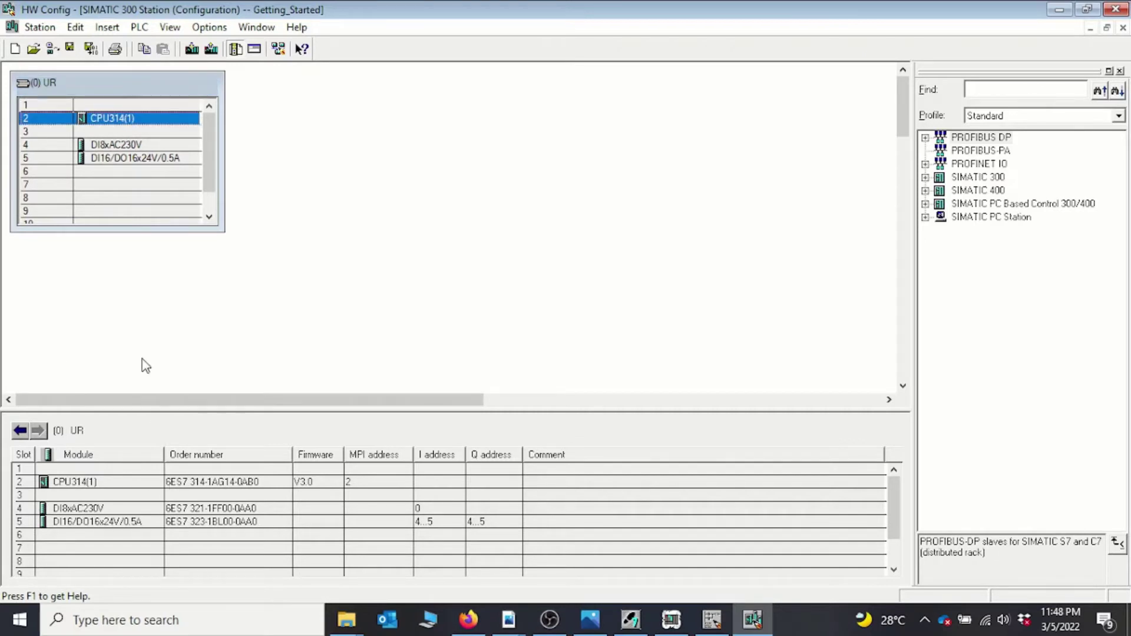
{"action": "left_click", "coordinate": [151, 144]}
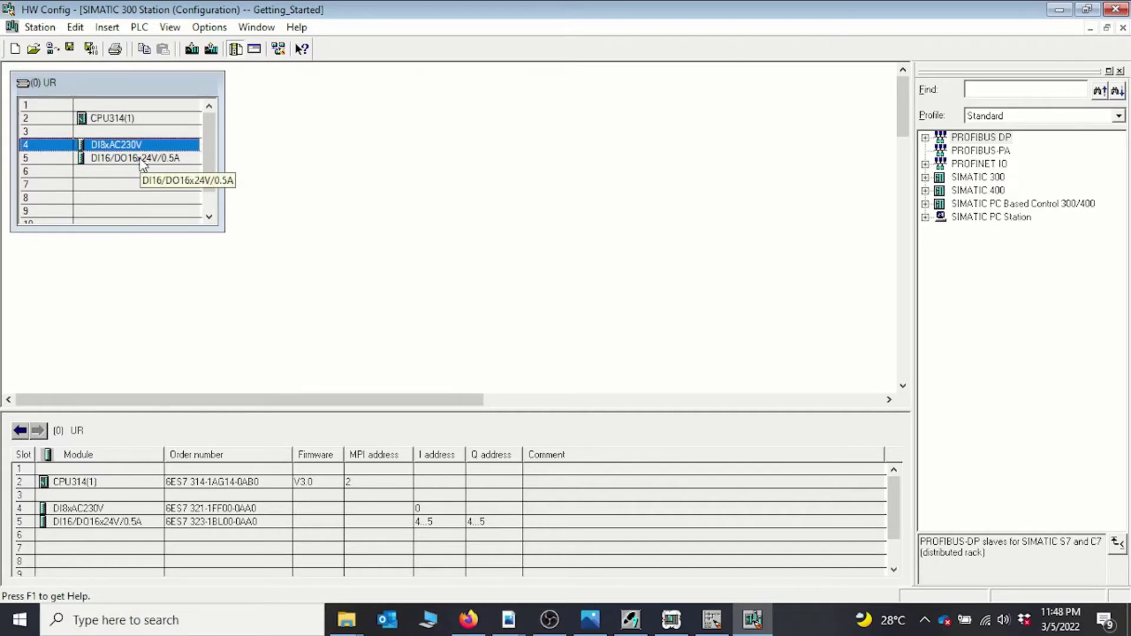
{"action": "left_click", "coordinate": [162, 158]}
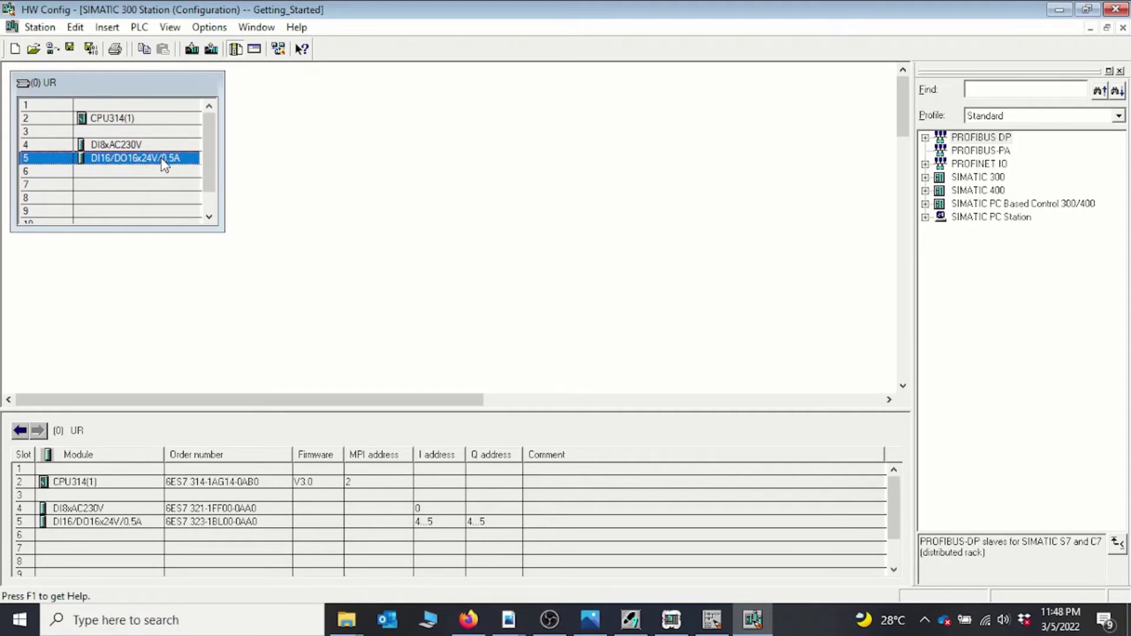
- Select CPU314(1) in the rack and switch the station's hardware configuration from offline to the online diagnostics view
{"action": "left_click", "coordinate": [376, 143]}
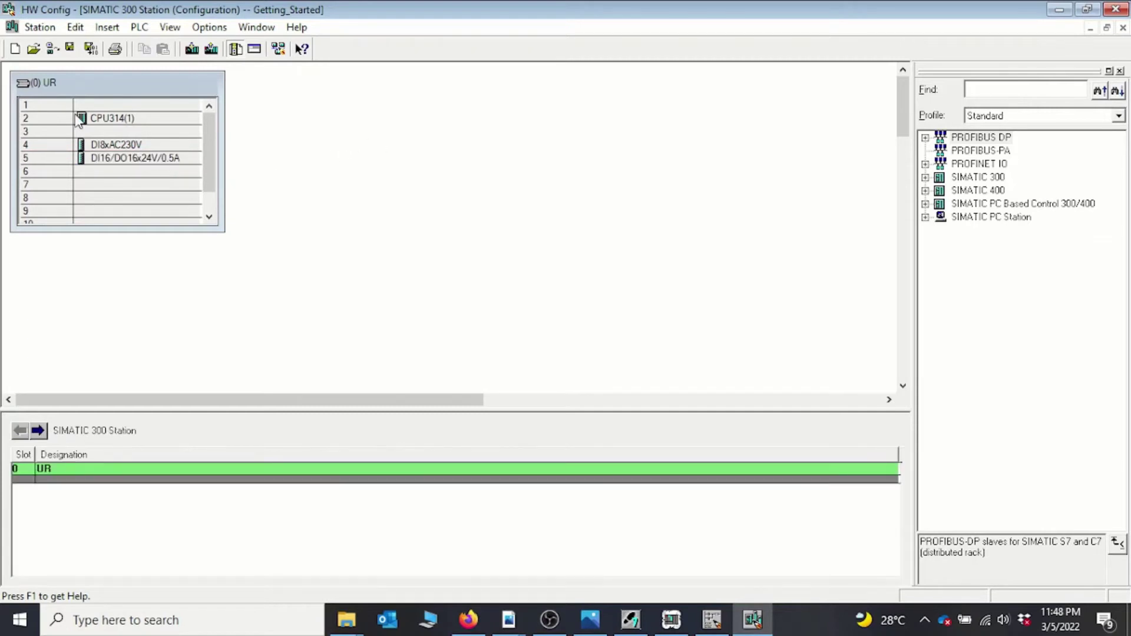
{"action": "left_click", "coordinate": [148, 120]}
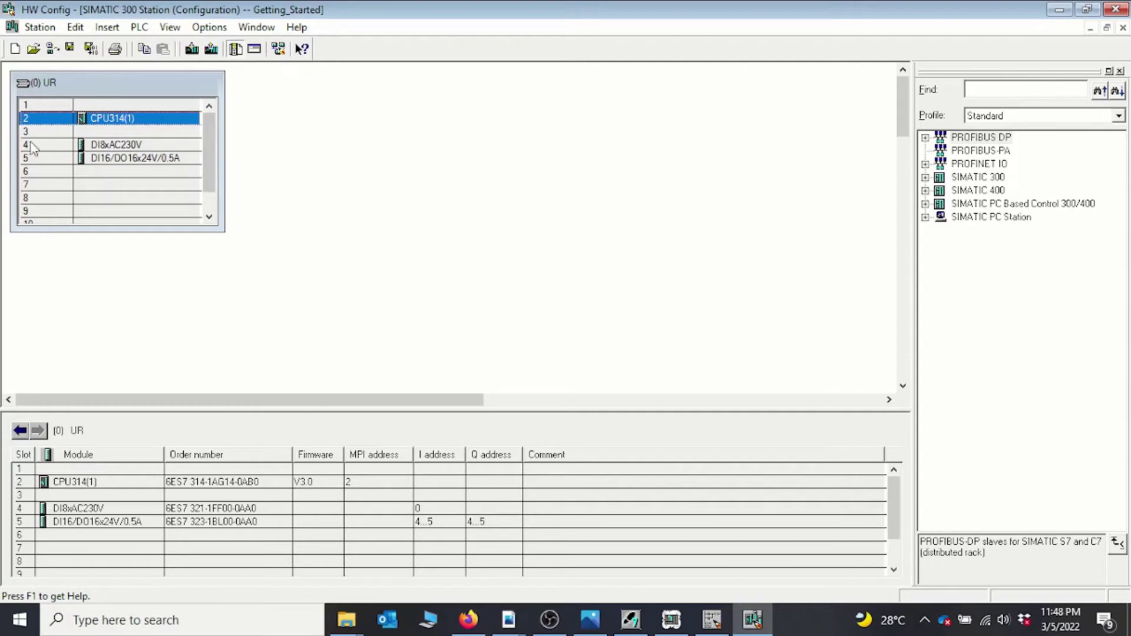
{"action": "left_click", "coordinate": [52, 52]}
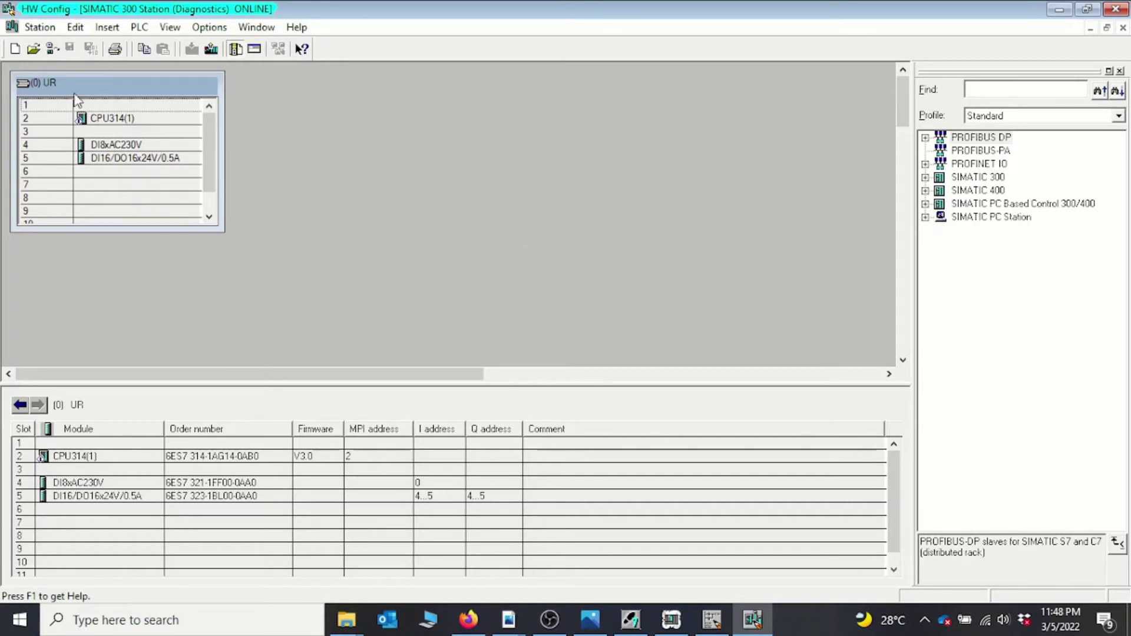
- Switch CPU314(1) to STOP through its Operating Mode dialog and check the CPU status in S7-PLCSIM
{"action": "left_click", "coordinate": [121, 120]}
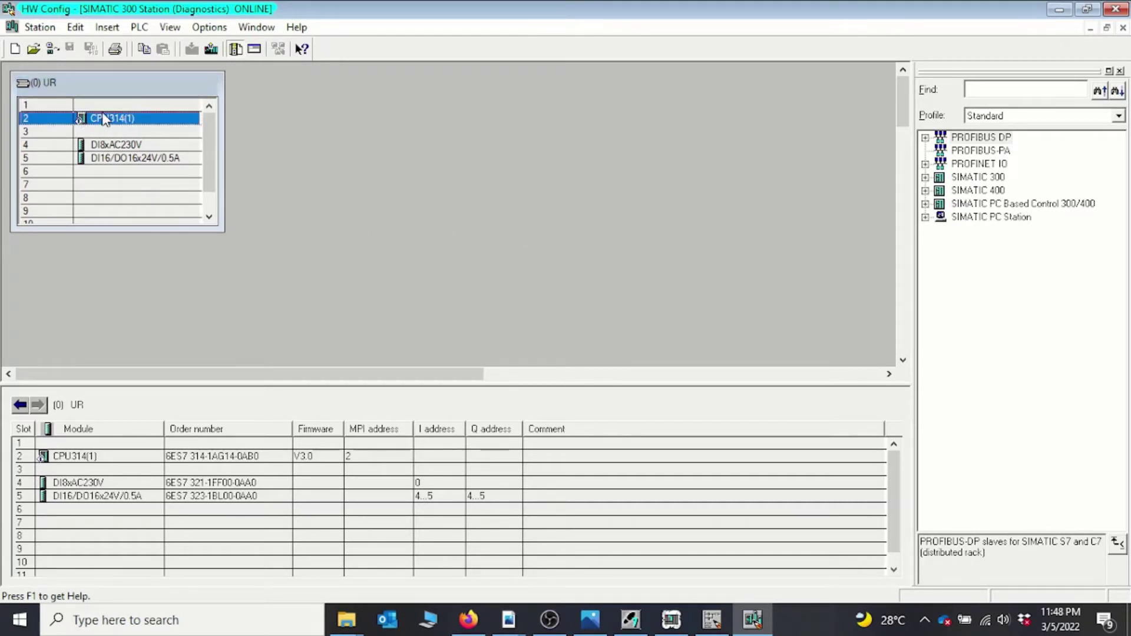
{"action": "right_click", "coordinate": [111, 120]}
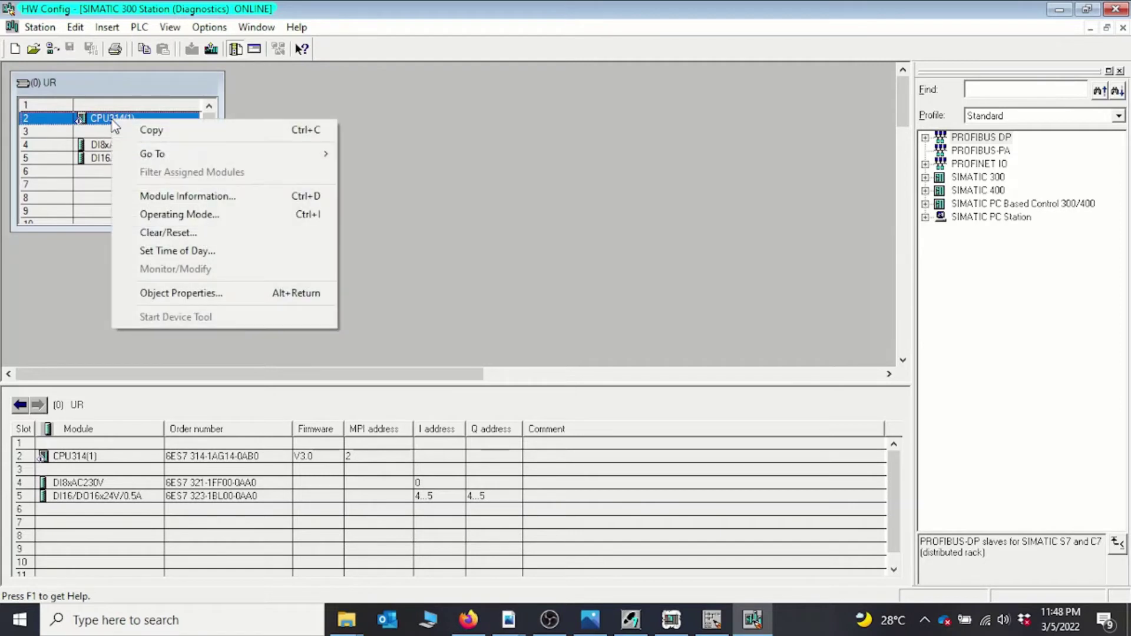
{"action": "left_click", "coordinate": [208, 216]}
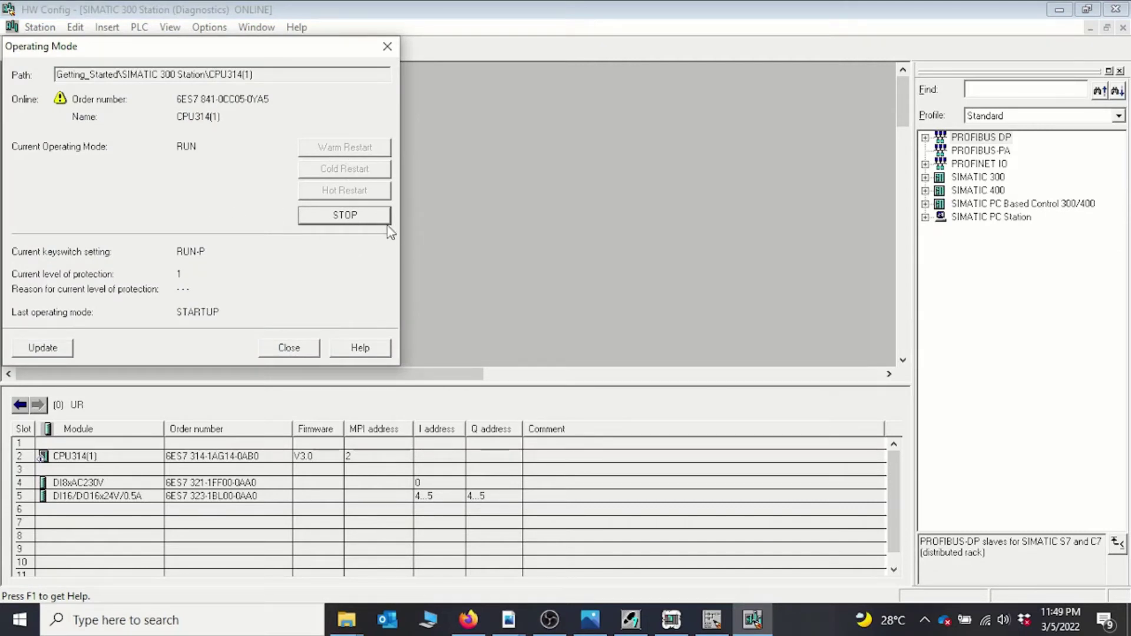
{"action": "left_click", "coordinate": [346, 215]}
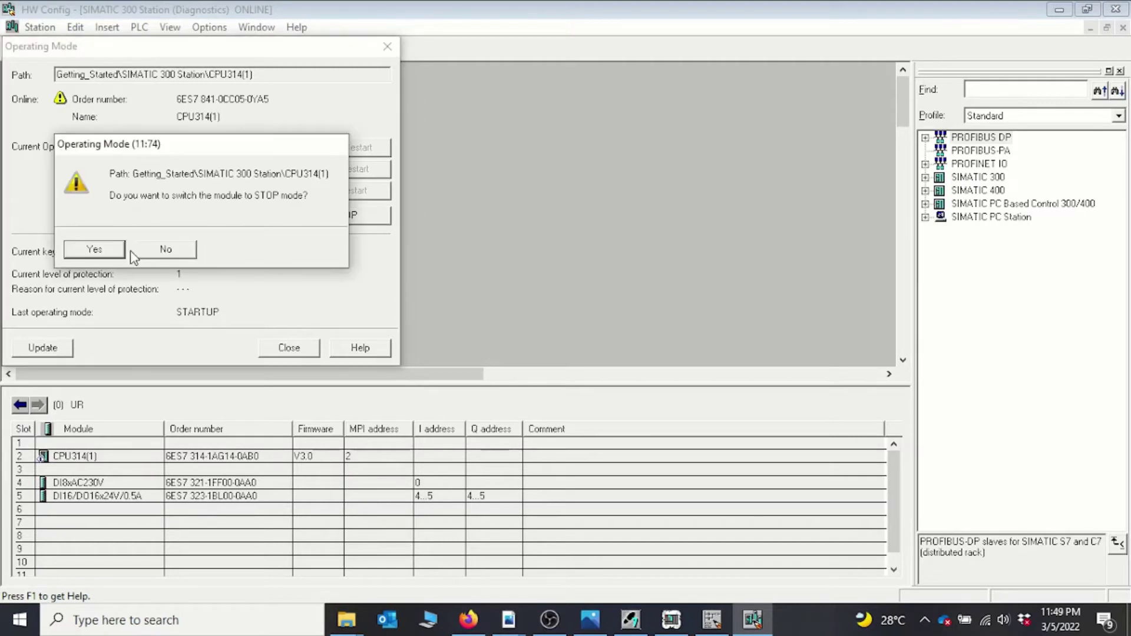
{"action": "left_click", "coordinate": [95, 249]}
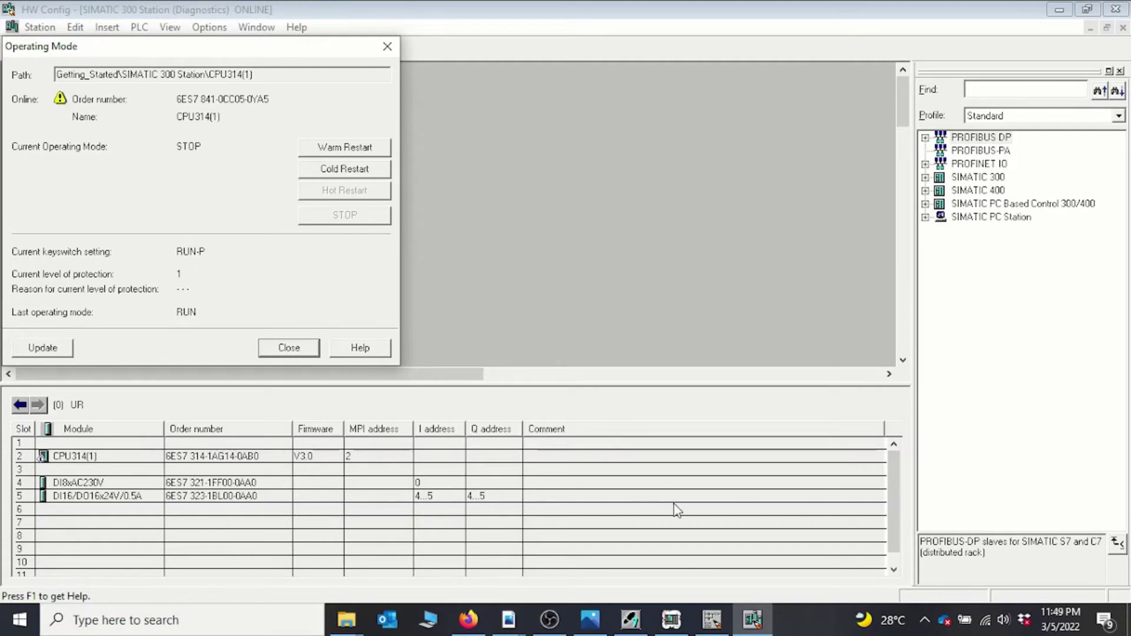
{"action": "left_click", "coordinate": [674, 623]}
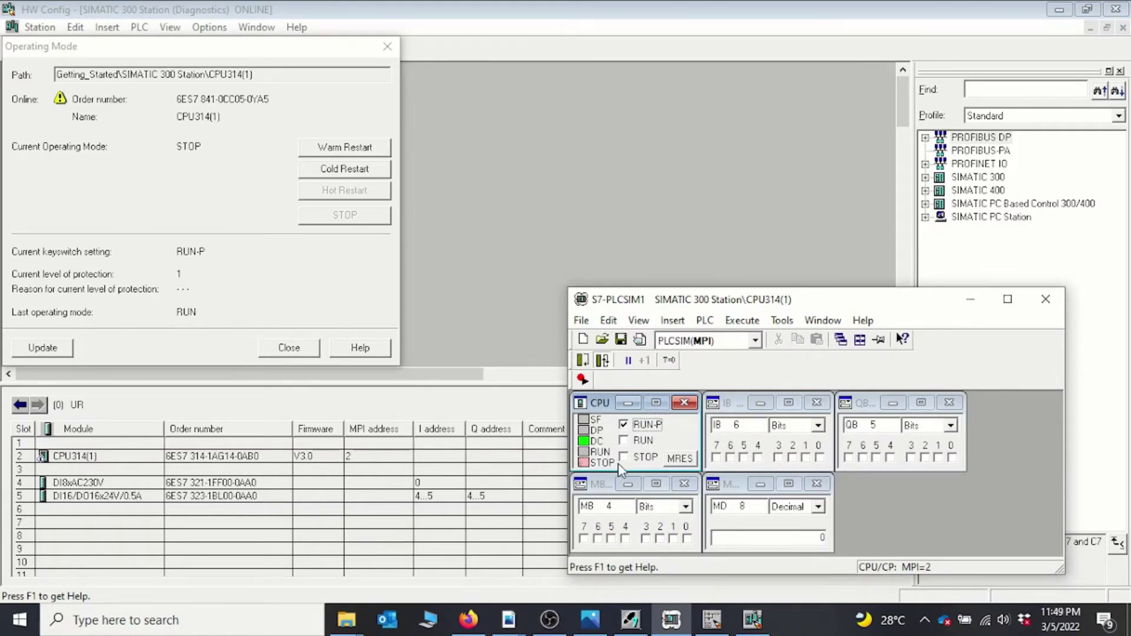
{"action": "left_click", "coordinate": [969, 305]}
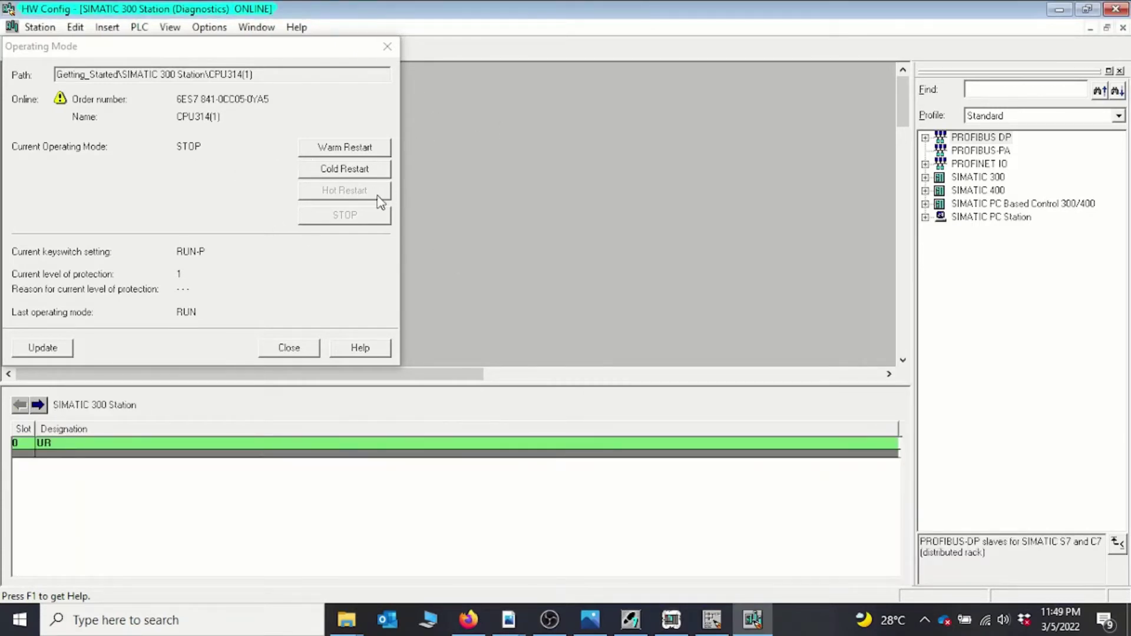
- Carry out a warm restart of CPU314(1), check its status in S7-PLCSIM, and close the Operating Mode dialog
{"action": "left_click", "coordinate": [354, 148]}
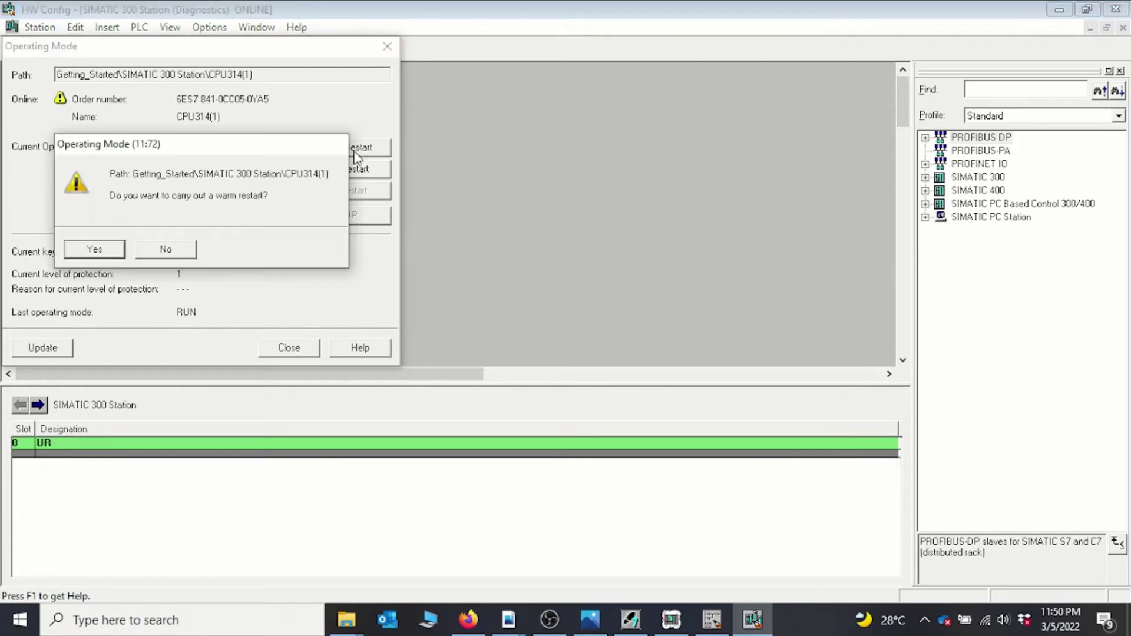
{"action": "left_click", "coordinate": [83, 252]}
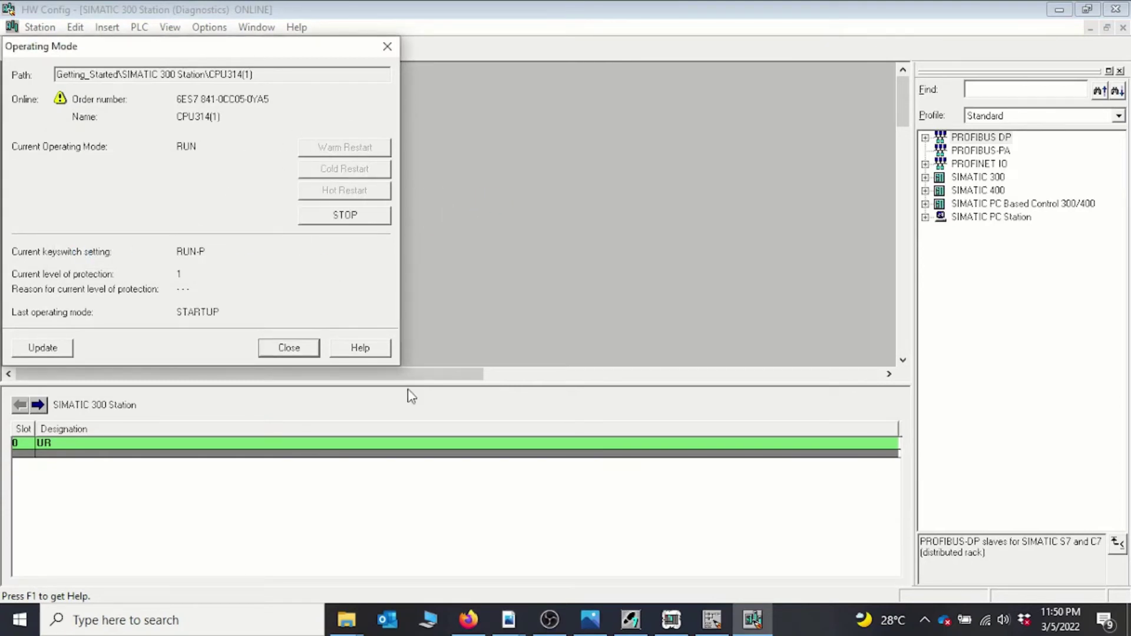
{"action": "left_click", "coordinate": [665, 623]}
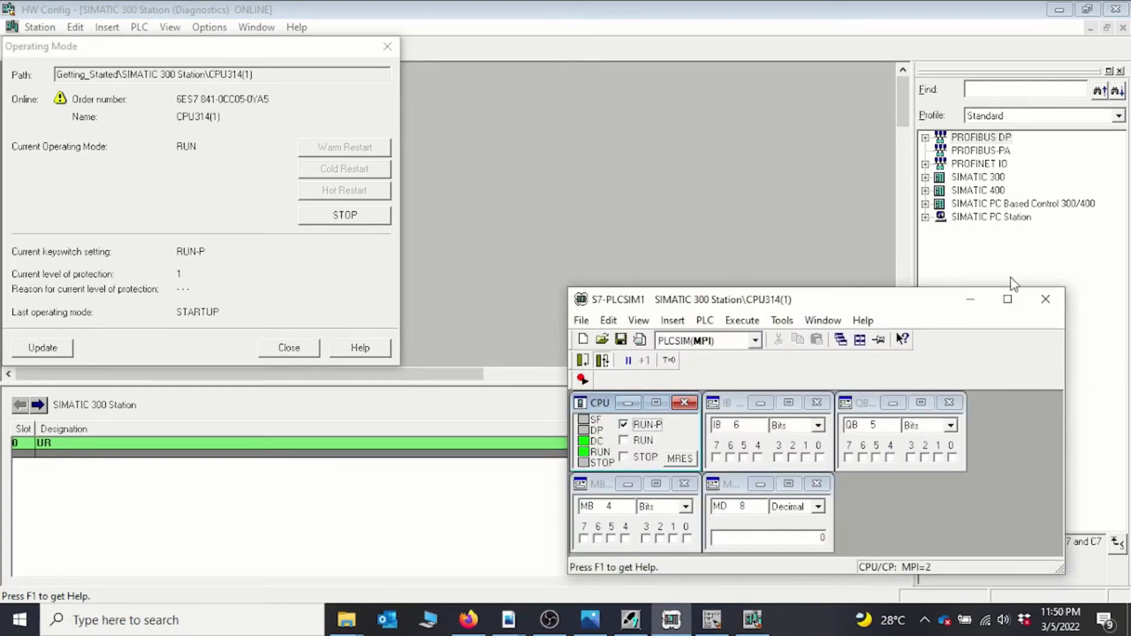
{"action": "left_click", "coordinate": [970, 299]}
{"action": "left_click", "coordinate": [610, 235]}
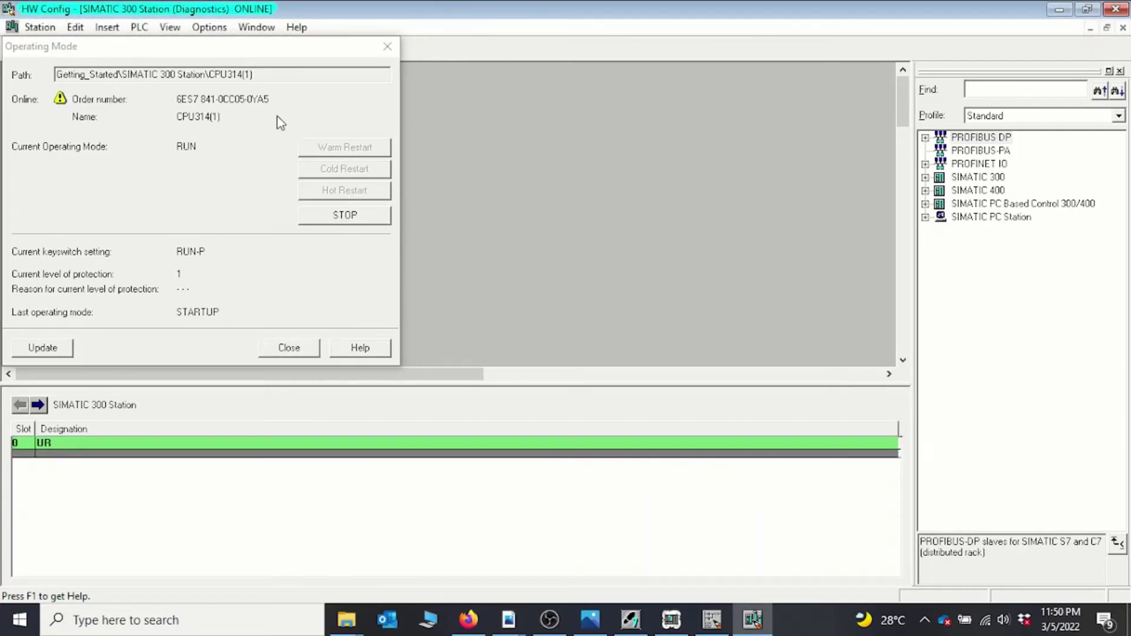
{"action": "left_click", "coordinate": [387, 47]}
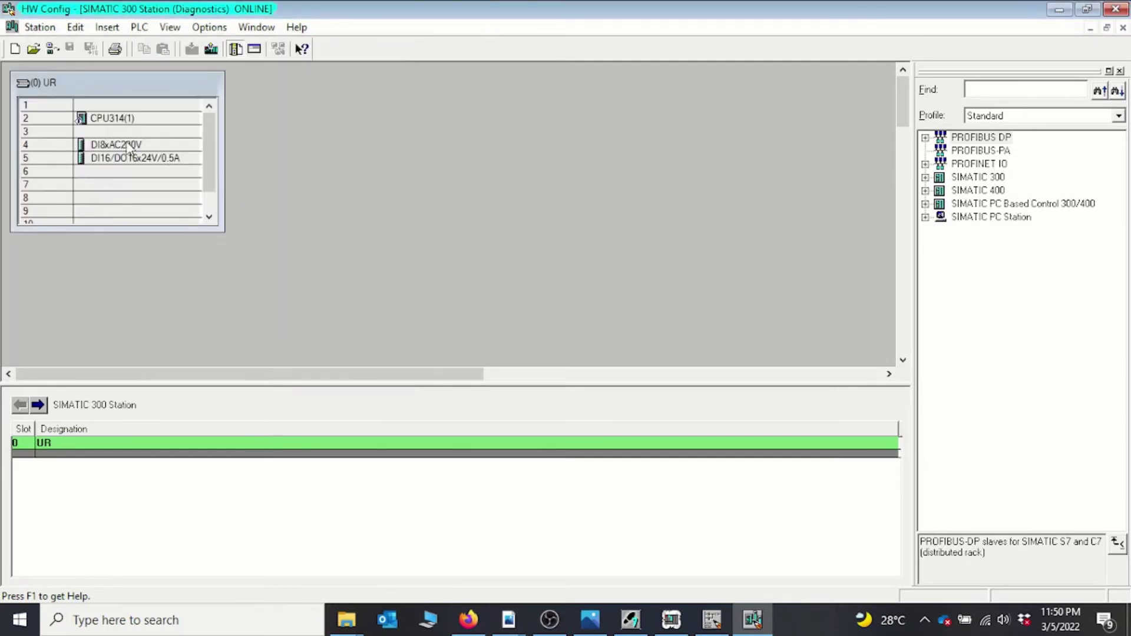
- Open the Module Information of CPU314(1) and examine the latest mode transition and warm restart events in its diagnostic buffer
{"action": "left_click", "coordinate": [116, 124]}
{"action": "right_click", "coordinate": [115, 121]}
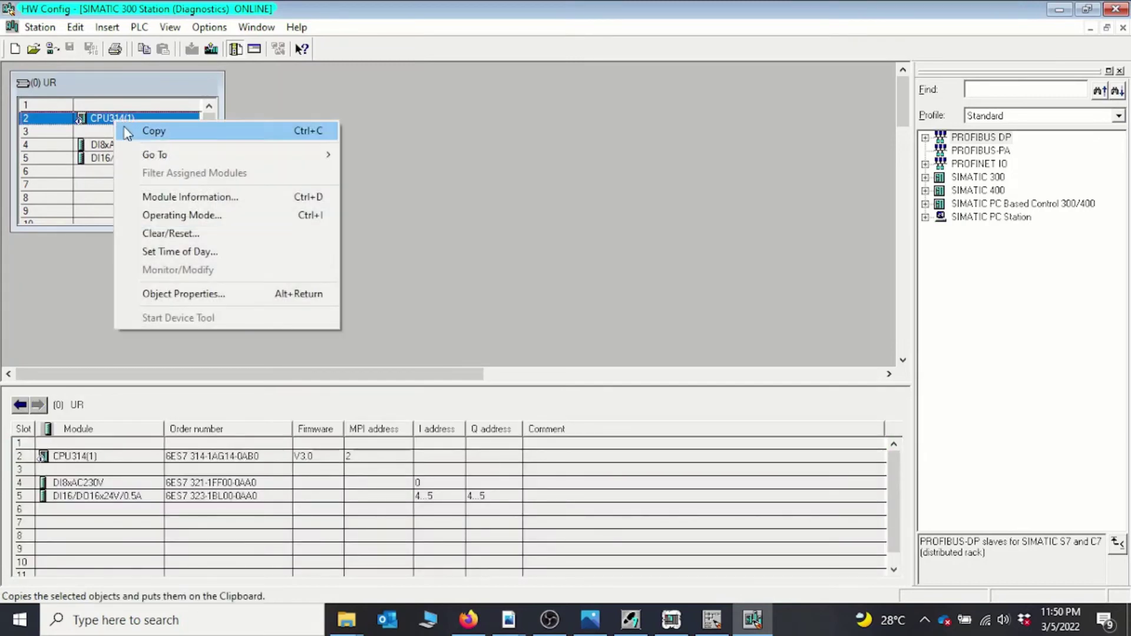
{"action": "left_click", "coordinate": [199, 201]}
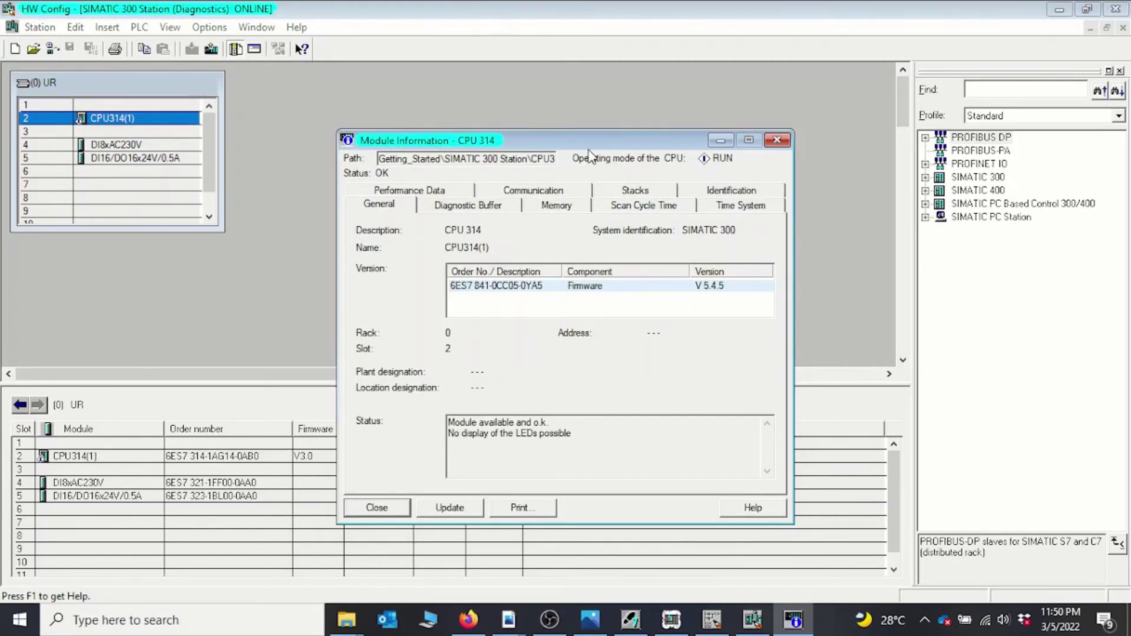
{"action": "left_click_drag", "start_coordinate": [602, 143], "coordinate": [585, 88]}
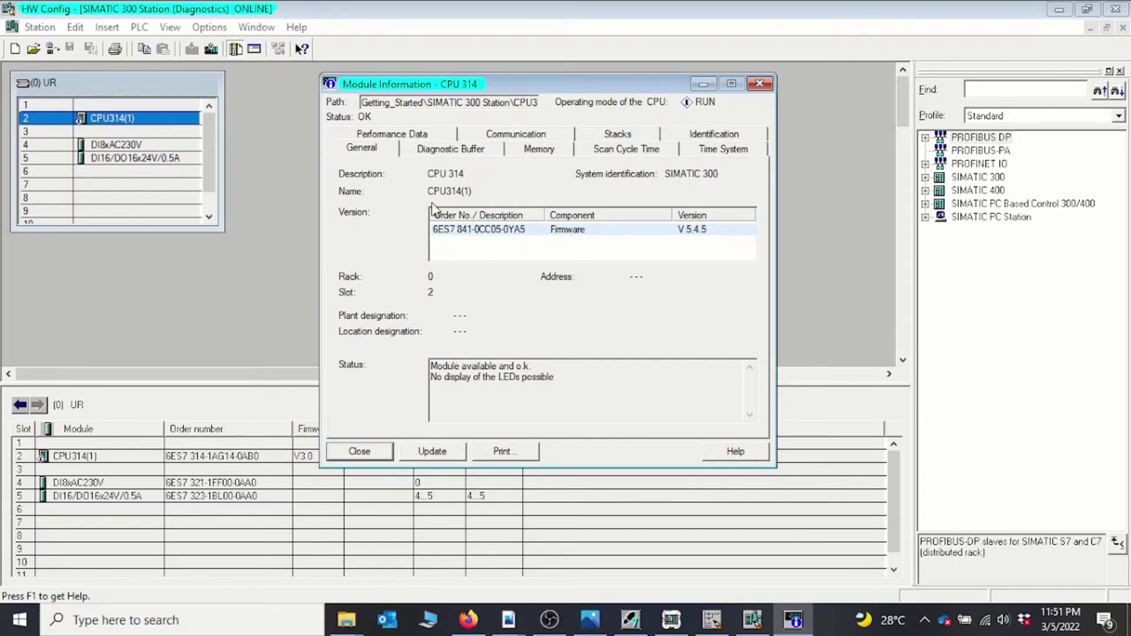
{"action": "left_click", "coordinate": [456, 155]}
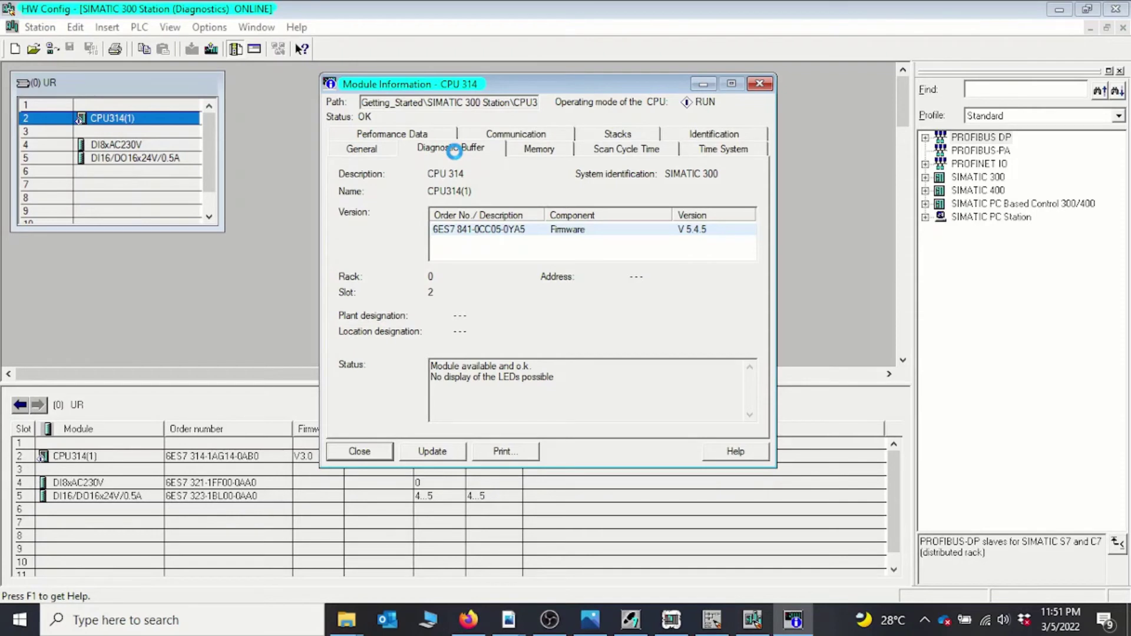
{"action": "mouse_move", "coordinate": [748, 203]}
{"action": "left_mouse_down"}
{"action": "mouse_move", "coordinate": [747, 231]}
{"action": "mouse_move", "coordinate": [747, 196]}
{"action": "left_mouse_up"}
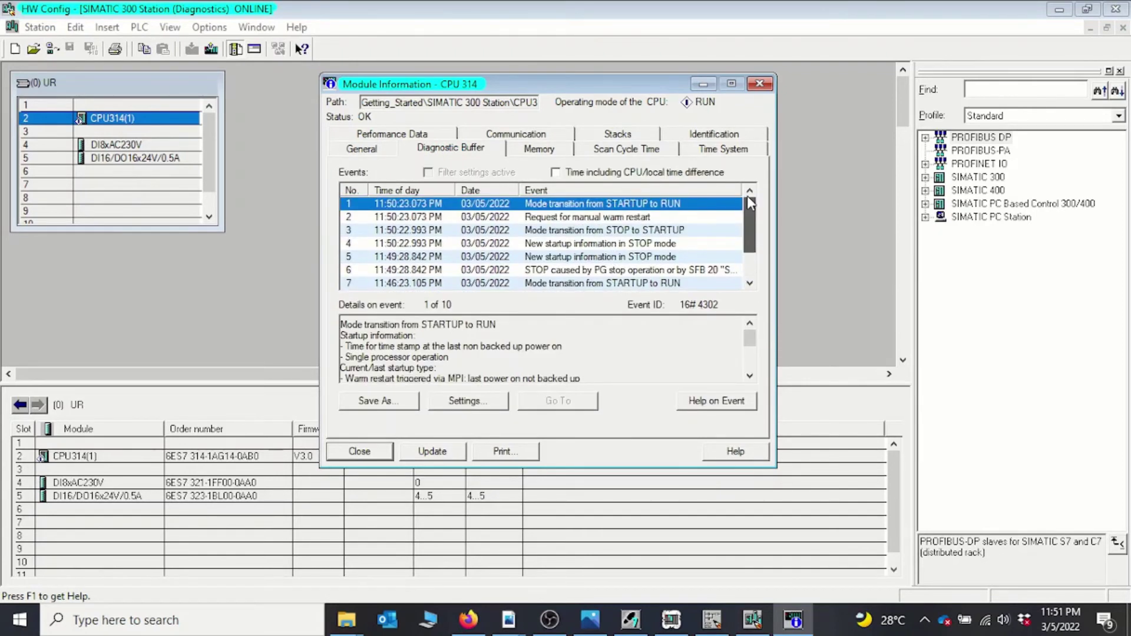
{"action": "left_click", "coordinate": [610, 218]}
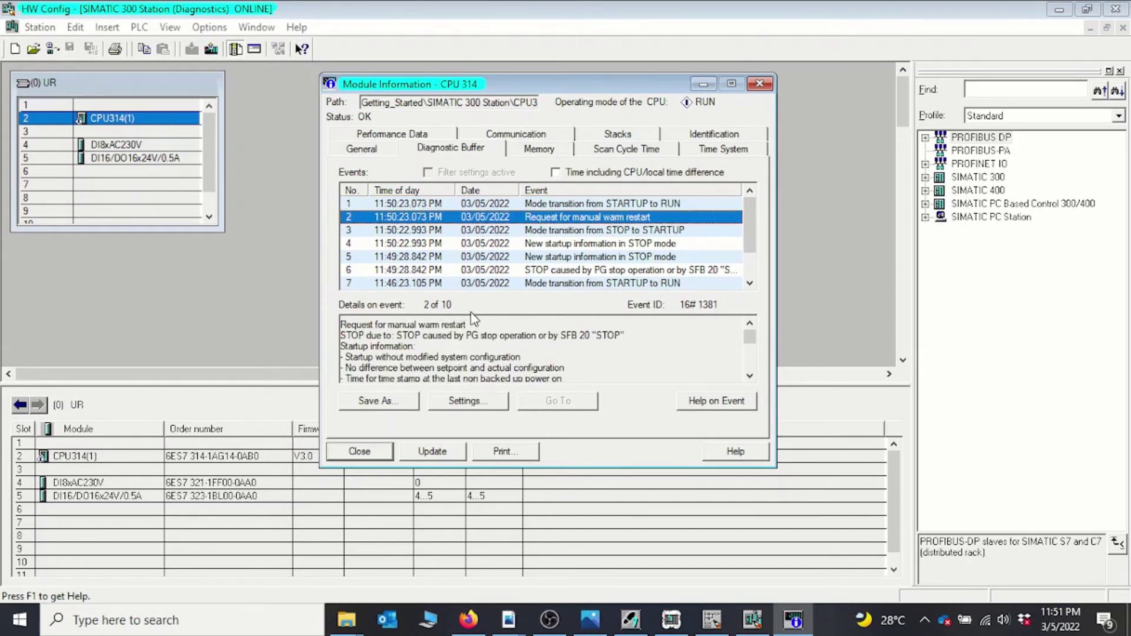
{"action": "left_click", "coordinate": [568, 204]}
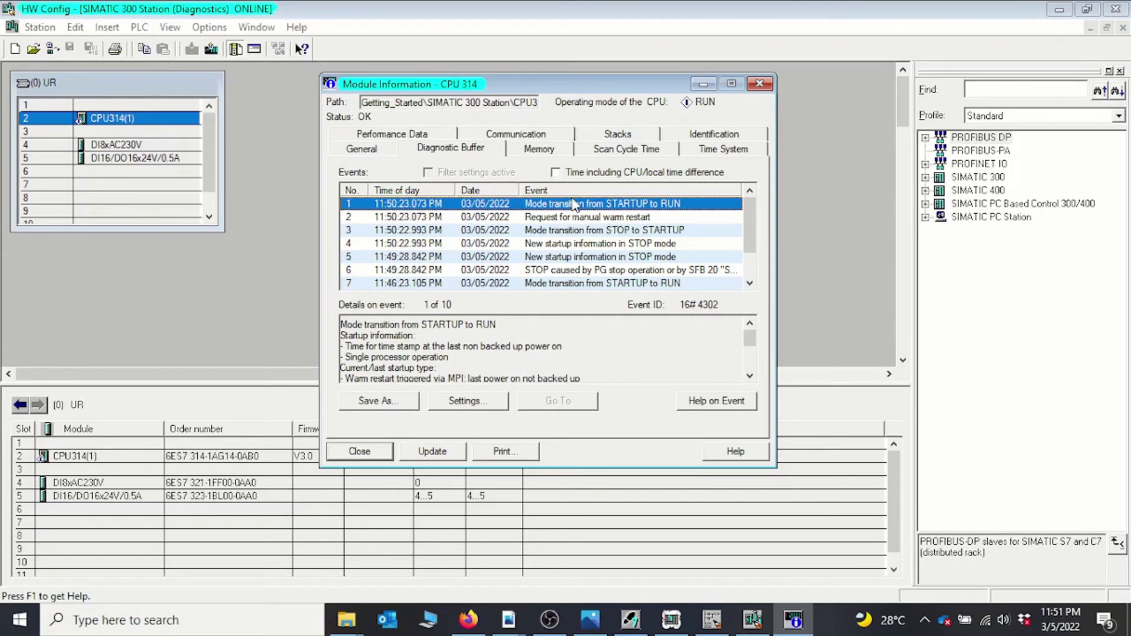
- Review the CPU's memory, scan cycle time, time system and communication data, and close the Module Information
{"action": "left_click", "coordinate": [539, 149]}
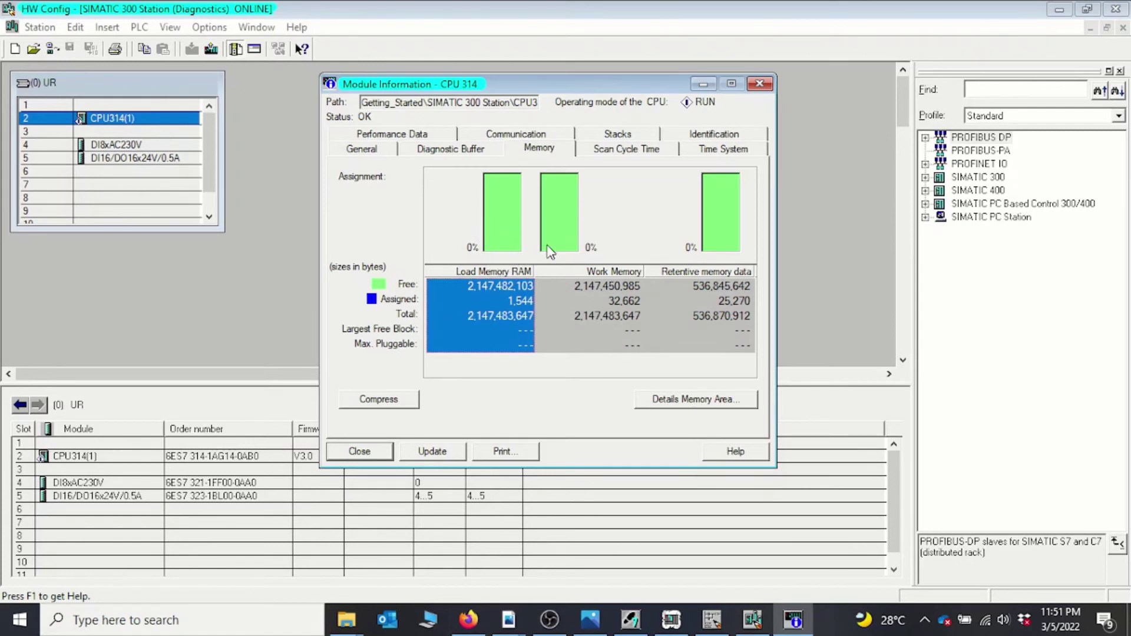
{"action": "left_click", "coordinate": [606, 151]}
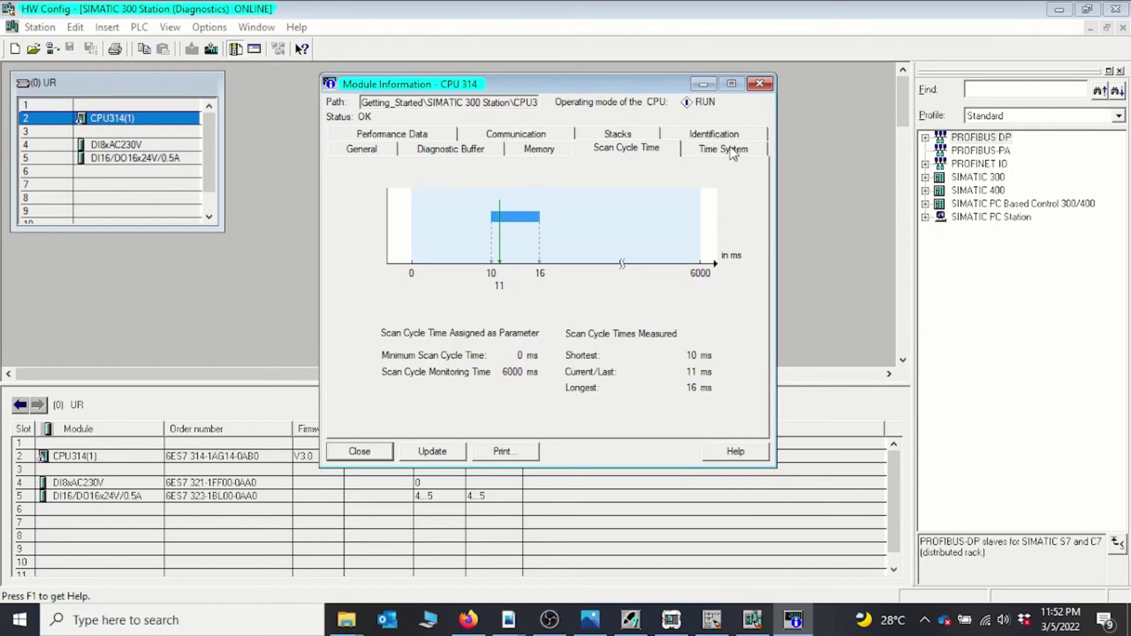
{"action": "left_click", "coordinate": [731, 151]}
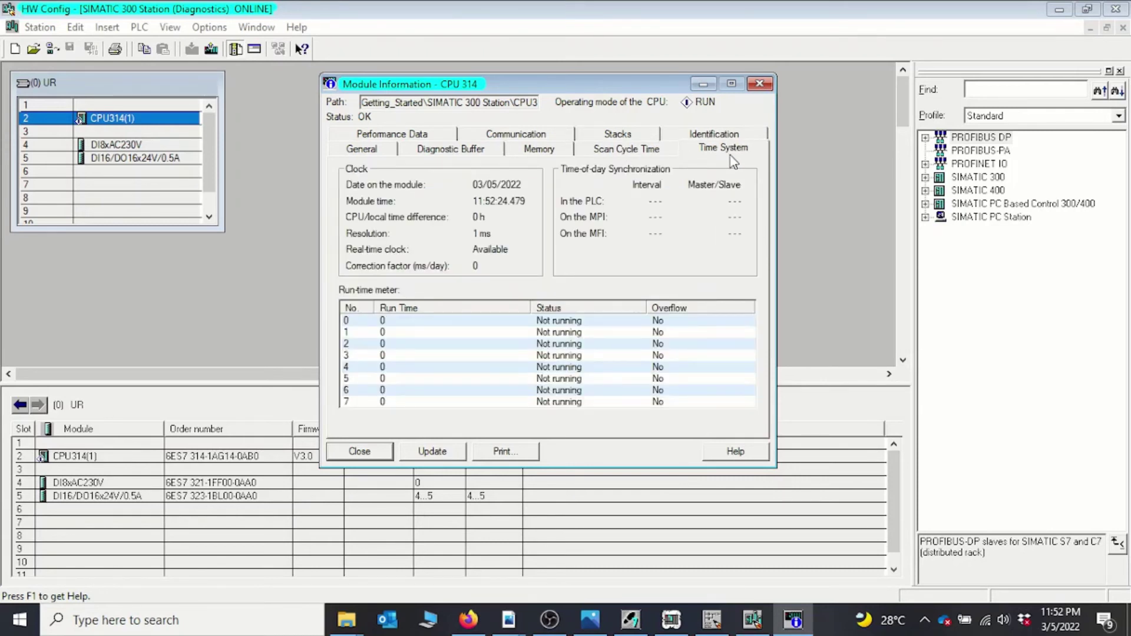
{"action": "left_click", "coordinate": [518, 137]}
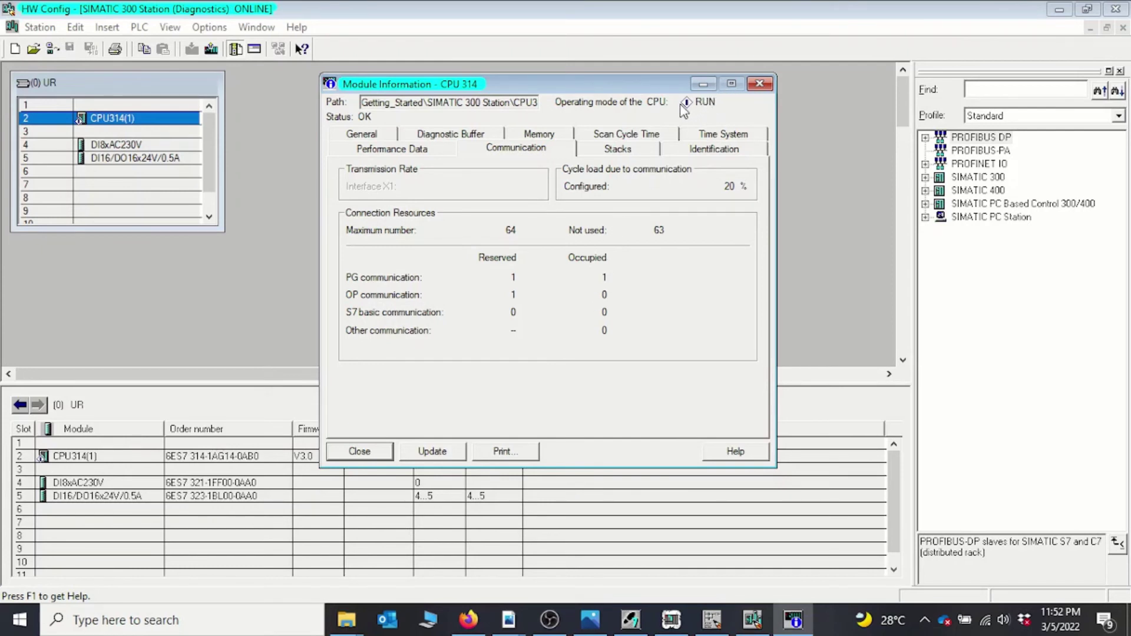
{"action": "left_click", "coordinate": [761, 86]}
{"action": "left_click", "coordinate": [637, 157]}
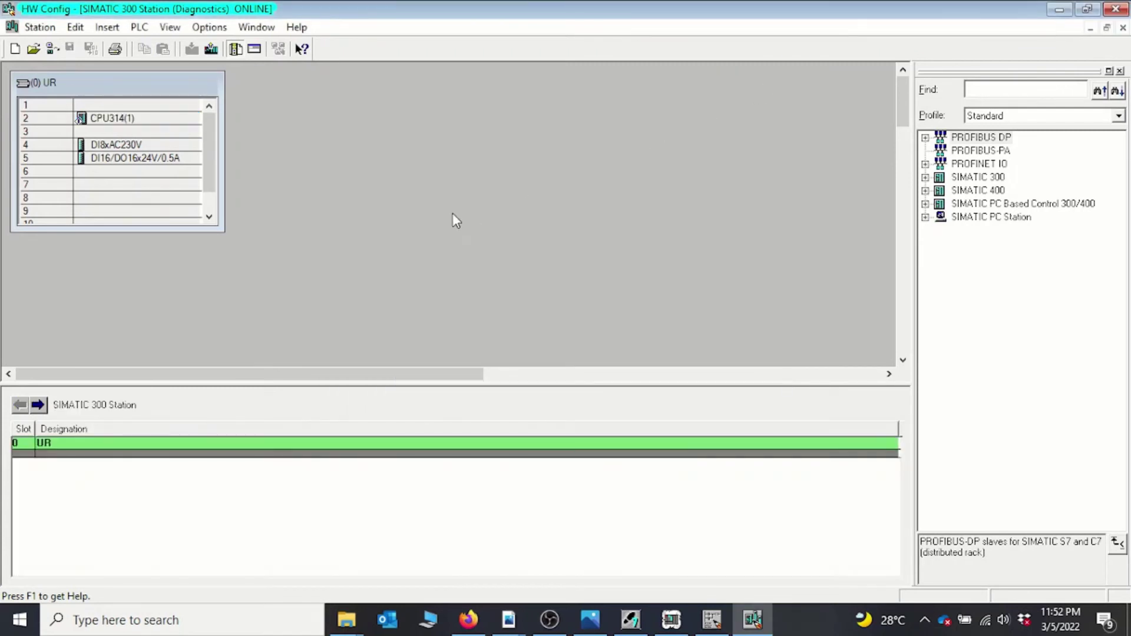
- Open Monitor/Modify for the DI8xAC230V module in slot 4 and turn on monitoring of its inputs
{"action": "left_click", "coordinate": [136, 144]}
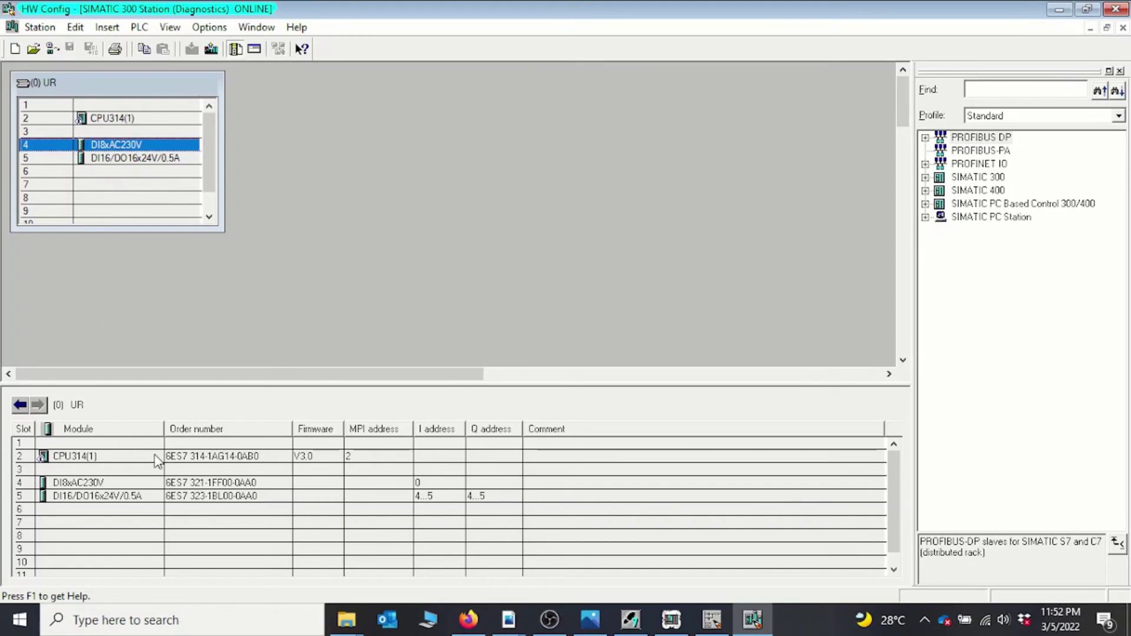
{"action": "left_click", "coordinate": [196, 485]}
{"action": "right_click", "coordinate": [196, 485]}
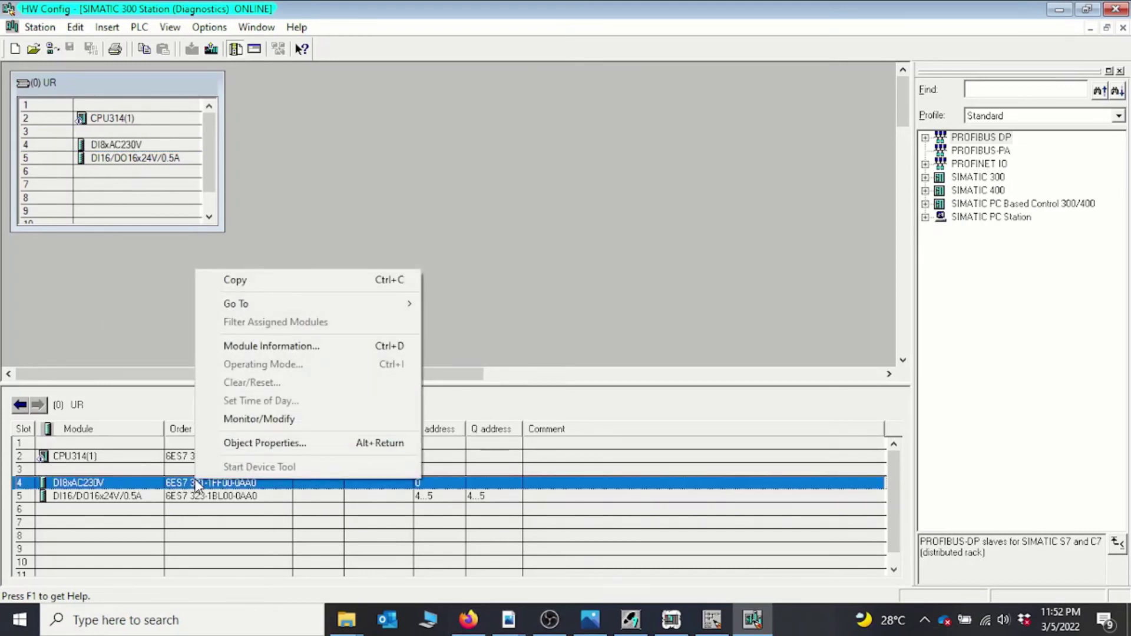
{"action": "left_click", "coordinate": [271, 419]}
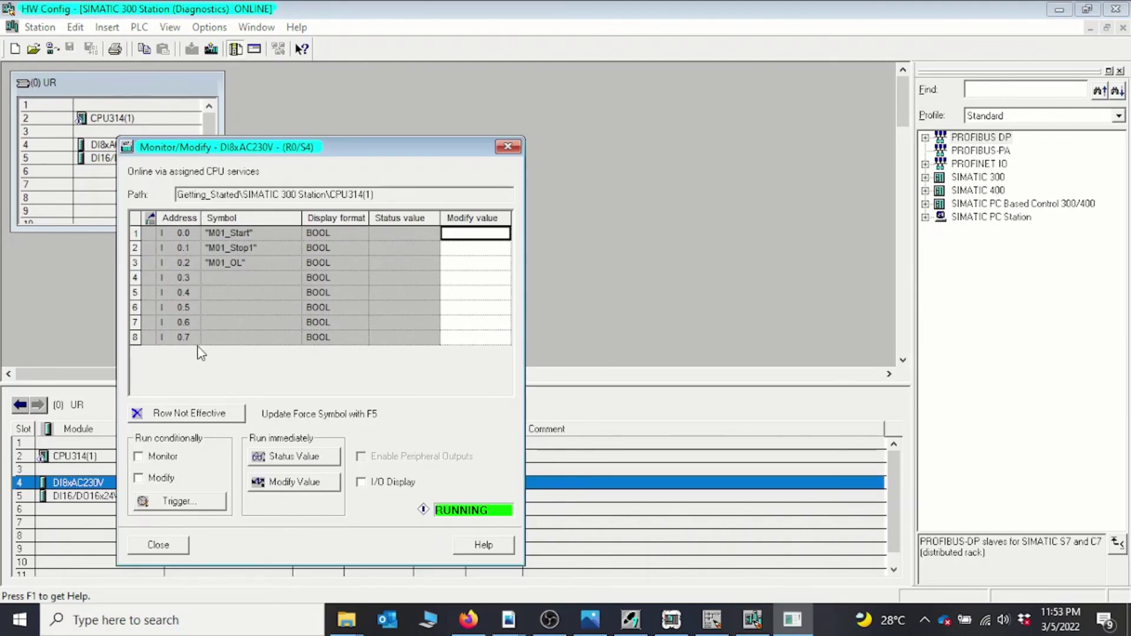
{"action": "left_click", "coordinate": [138, 457]}
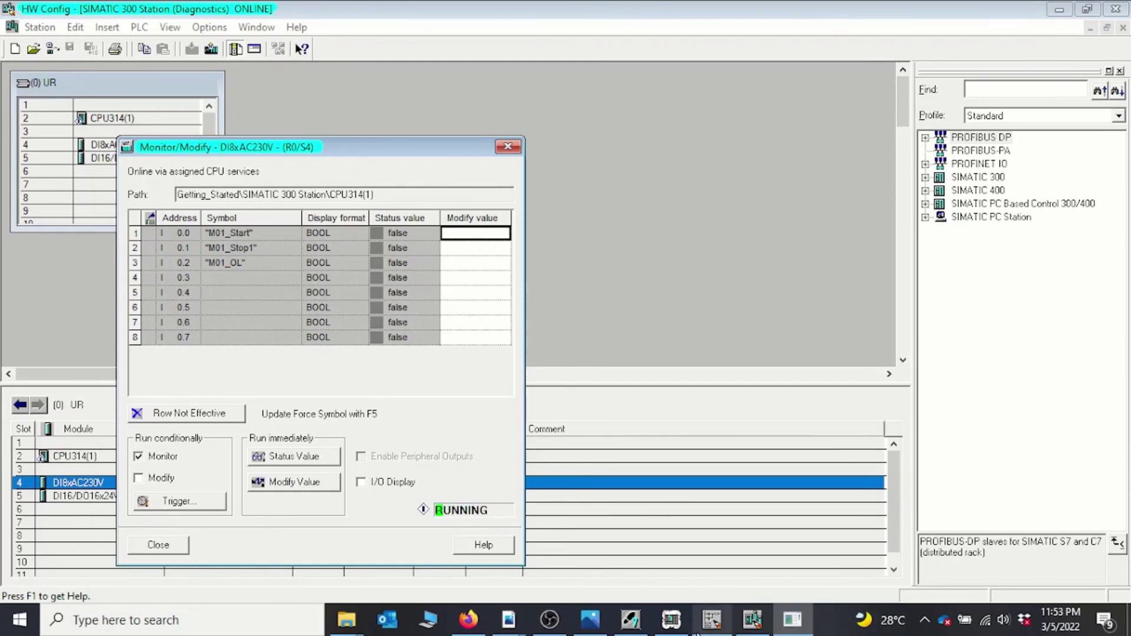
- In S7-PLCSIM, change the input byte window to IB 0 and switch on bit 1
{"action": "mouse_move", "coordinate": [723, 618]}
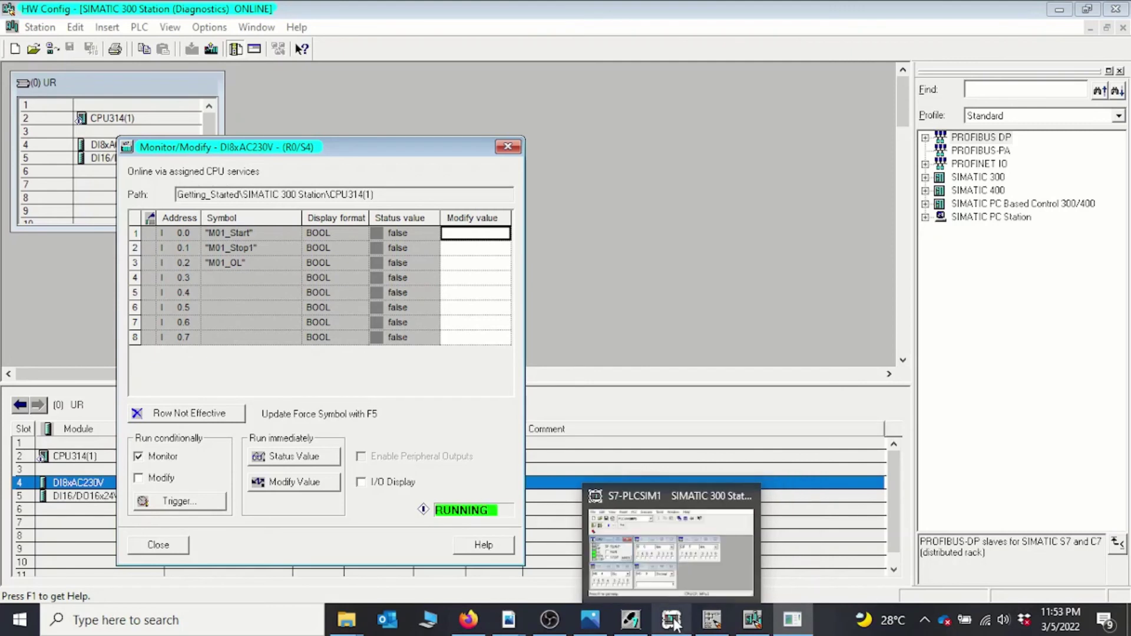
{"action": "left_click", "coordinate": [714, 622]}
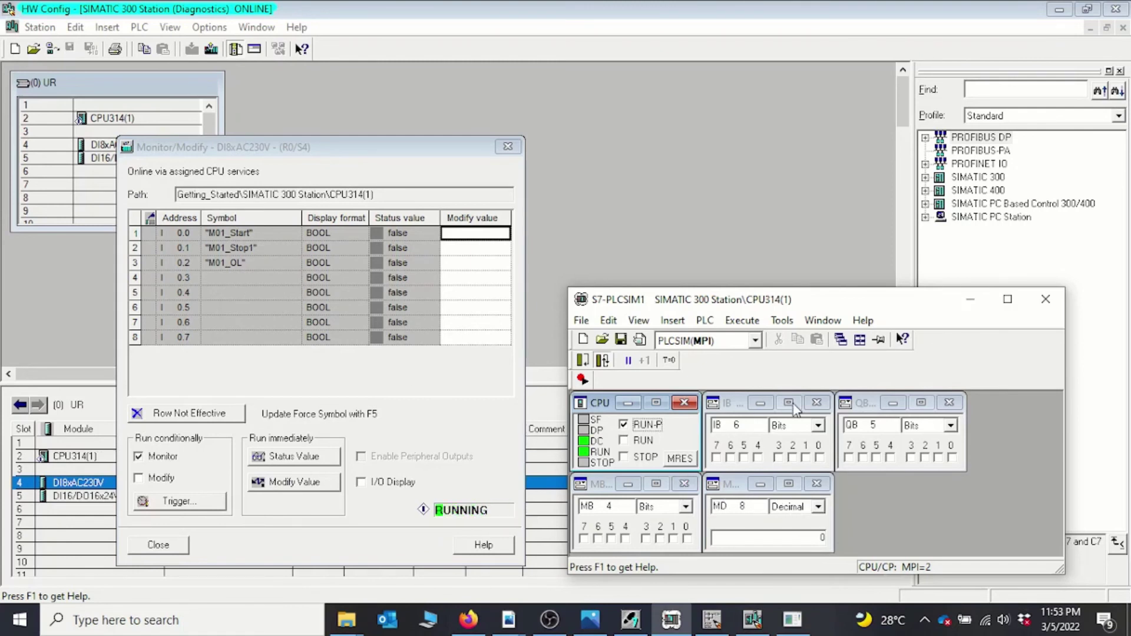
{"action": "double_click", "coordinate": [737, 425]}
{"action": "type", "text": "0"}
{"action": "key", "text": "Return"}
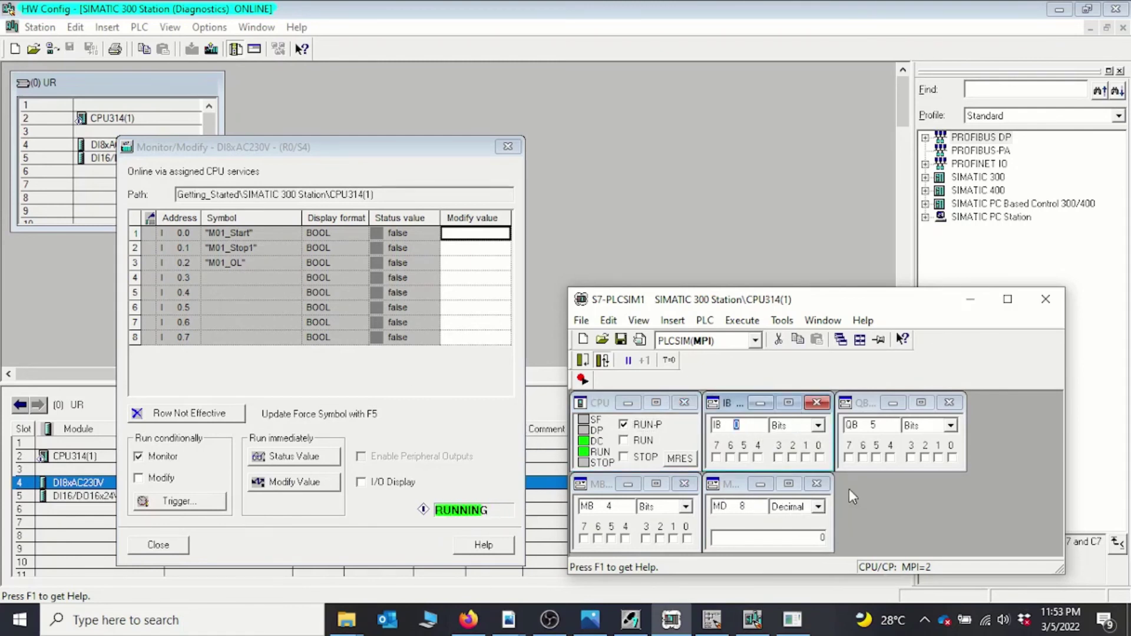
{"action": "left_click", "coordinate": [806, 459]}
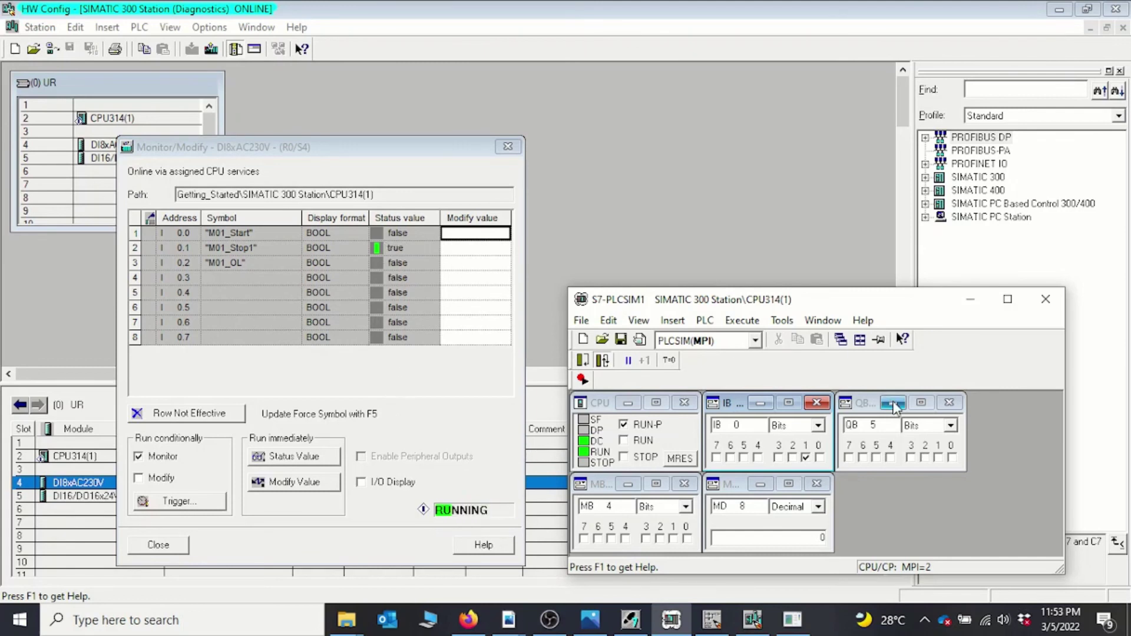
- Switch off bit 1 of input byte IB 0, and test bit 0 by switching it on and off
{"action": "left_click", "coordinate": [806, 457]}
{"action": "left_click", "coordinate": [819, 458]}
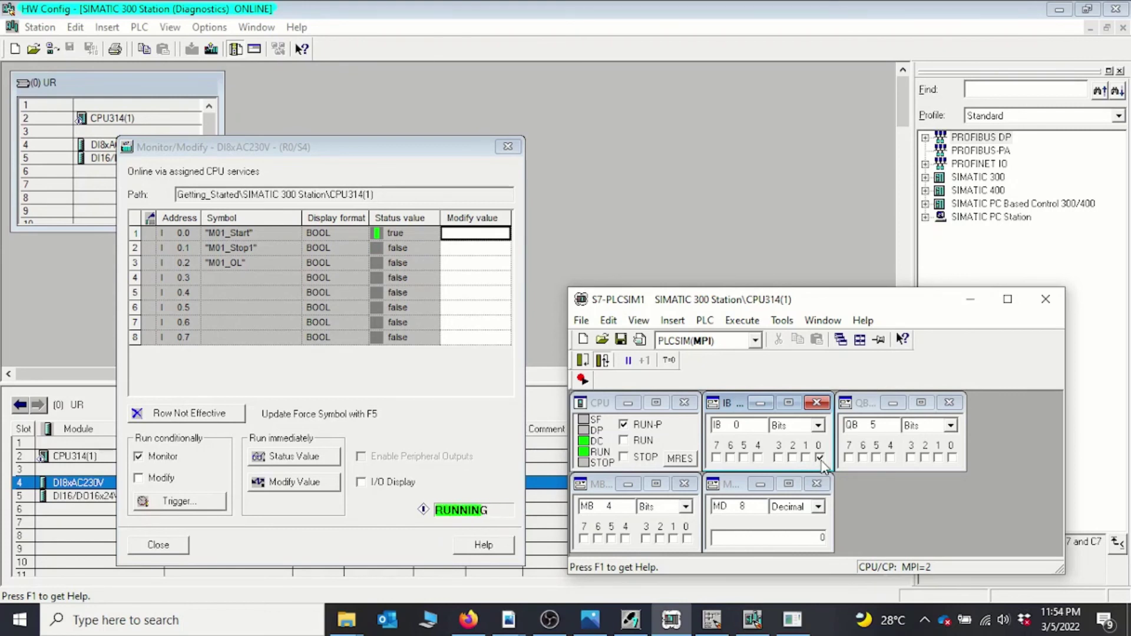
{"action": "left_click", "coordinate": [819, 458]}
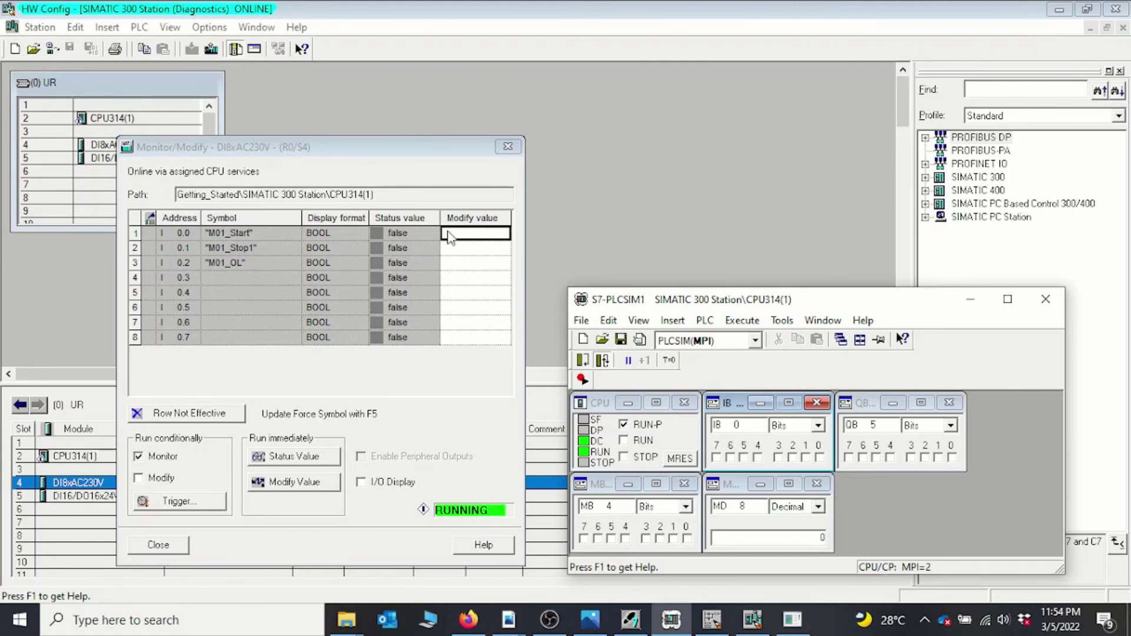
- Close Monitor/Modify for the DI8xAC230V module and minimize S7-PLCSIM
{"action": "left_click", "coordinate": [506, 147]}
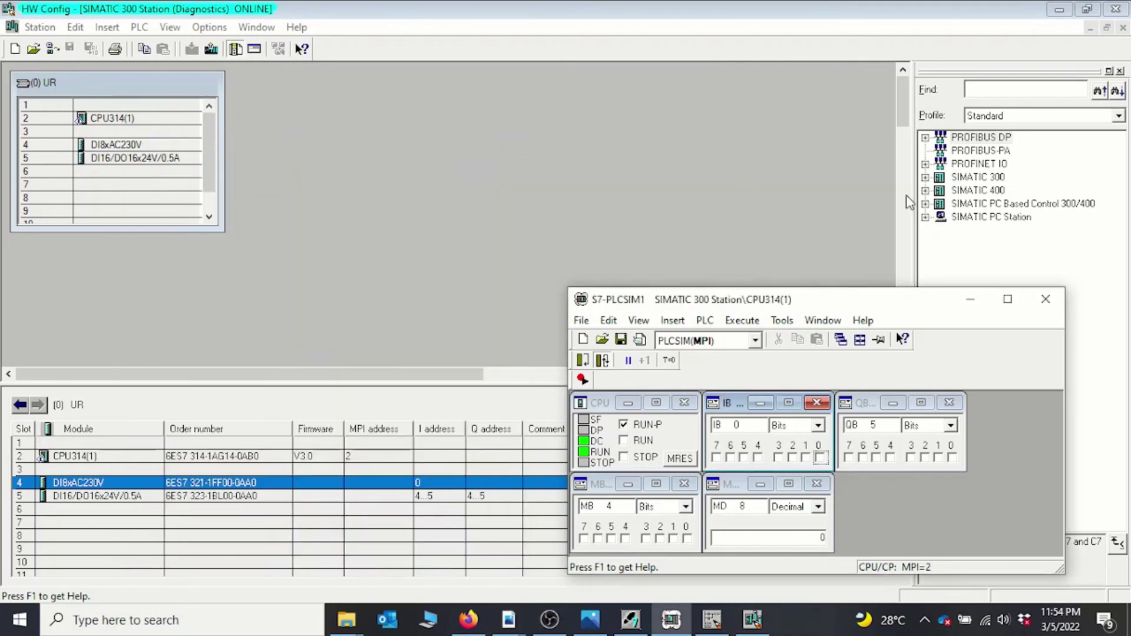
{"action": "left_click", "coordinate": [970, 299]}
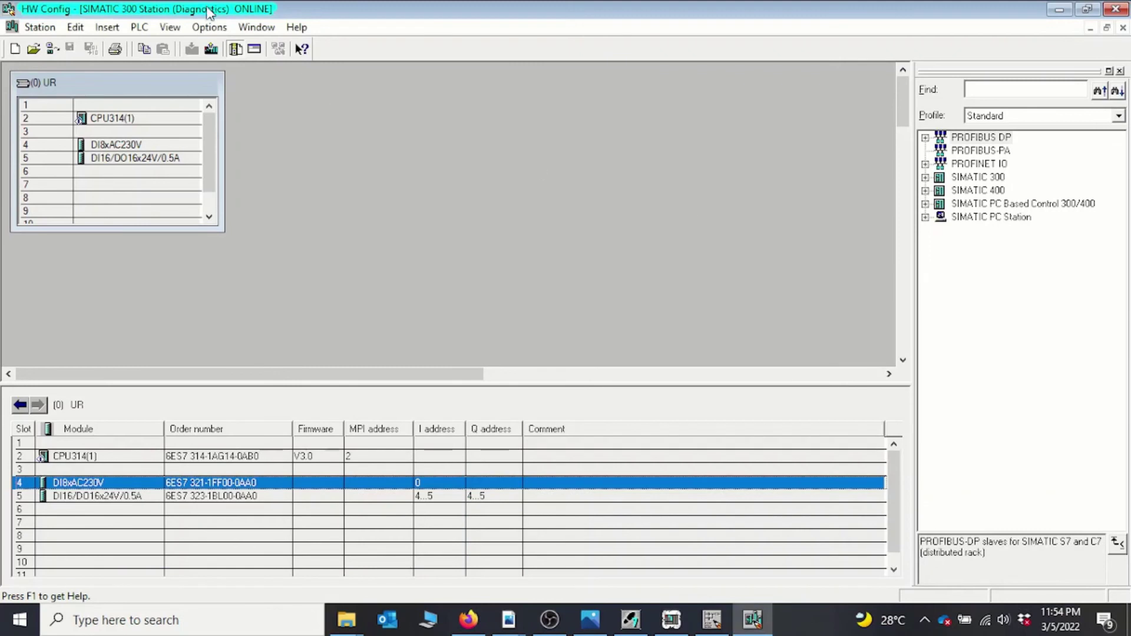
- View the offline configuration of the Getting_Started station and return to its online diagnostics view
{"action": "left_click", "coordinate": [52, 49]}
{"action": "left_click", "coordinate": [500, 201]}
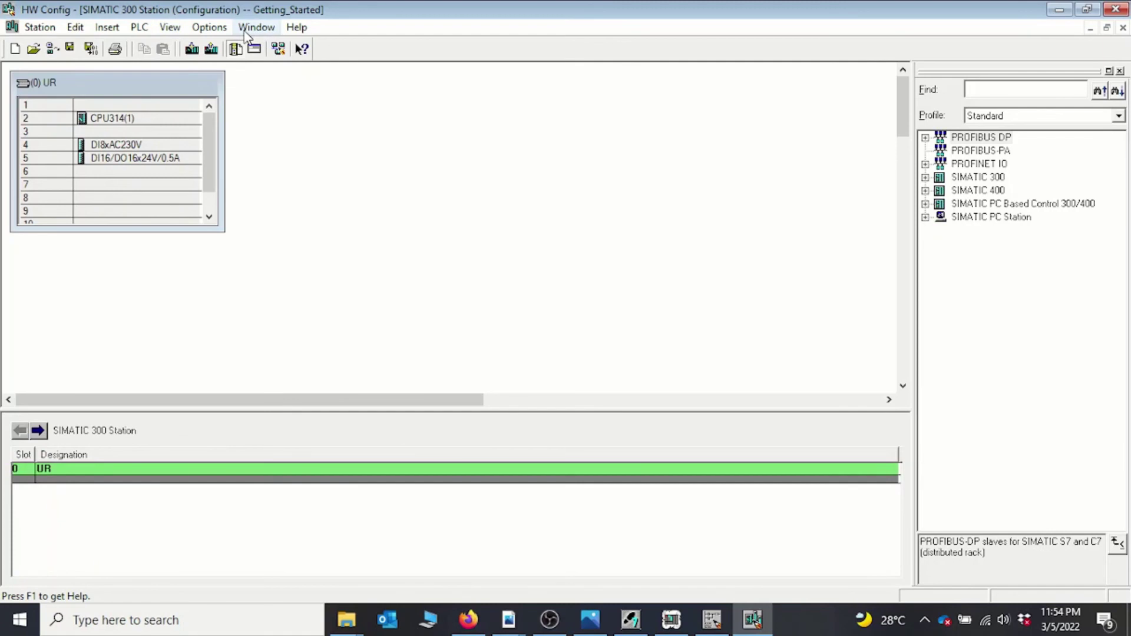
{"action": "left_click", "coordinate": [296, 27]}
{"action": "mouse_move", "coordinate": [257, 27]}
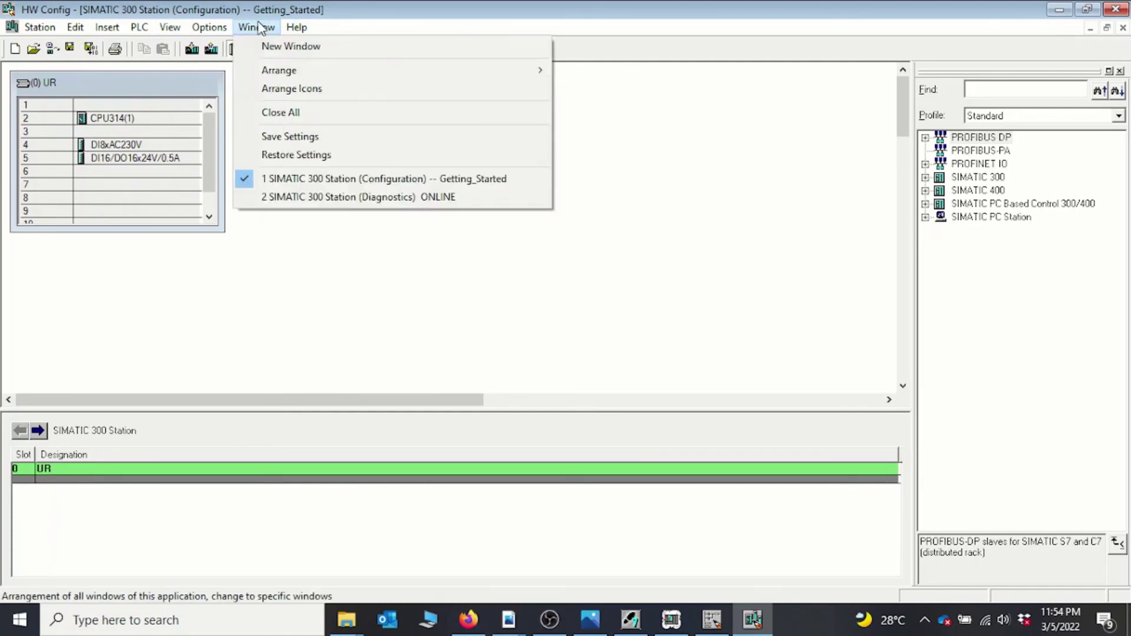
{"action": "left_click", "coordinate": [353, 197]}
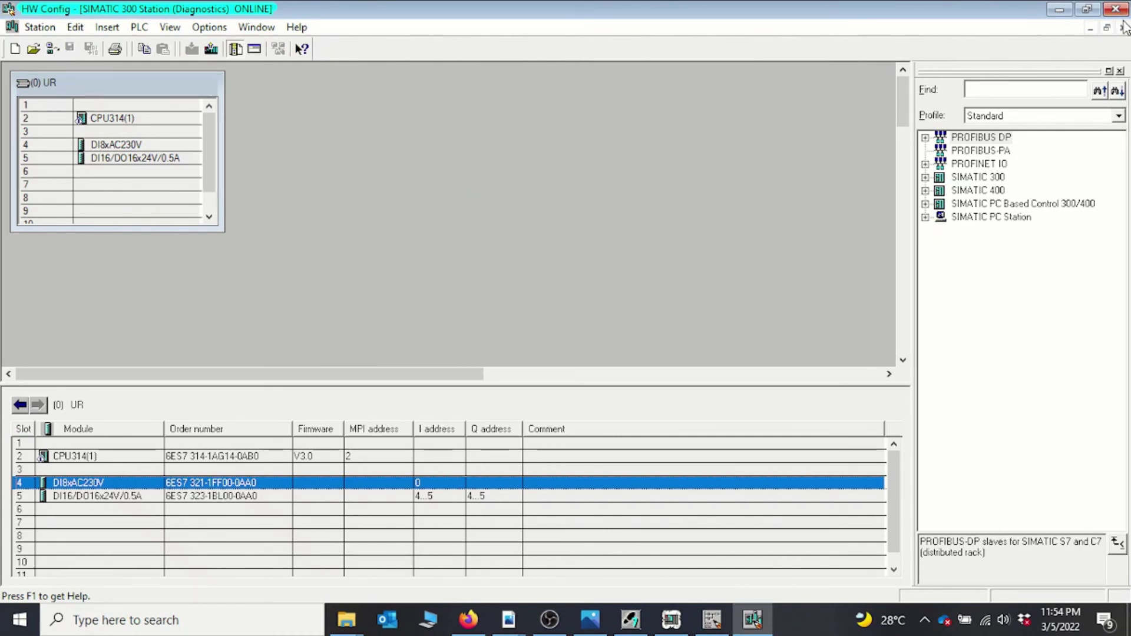
- Close the online diagnostics view of SIMATIC 300 Station, check which station views remain open, and switch to SIMATIC Manager
{"action": "left_click", "coordinate": [1124, 28]}
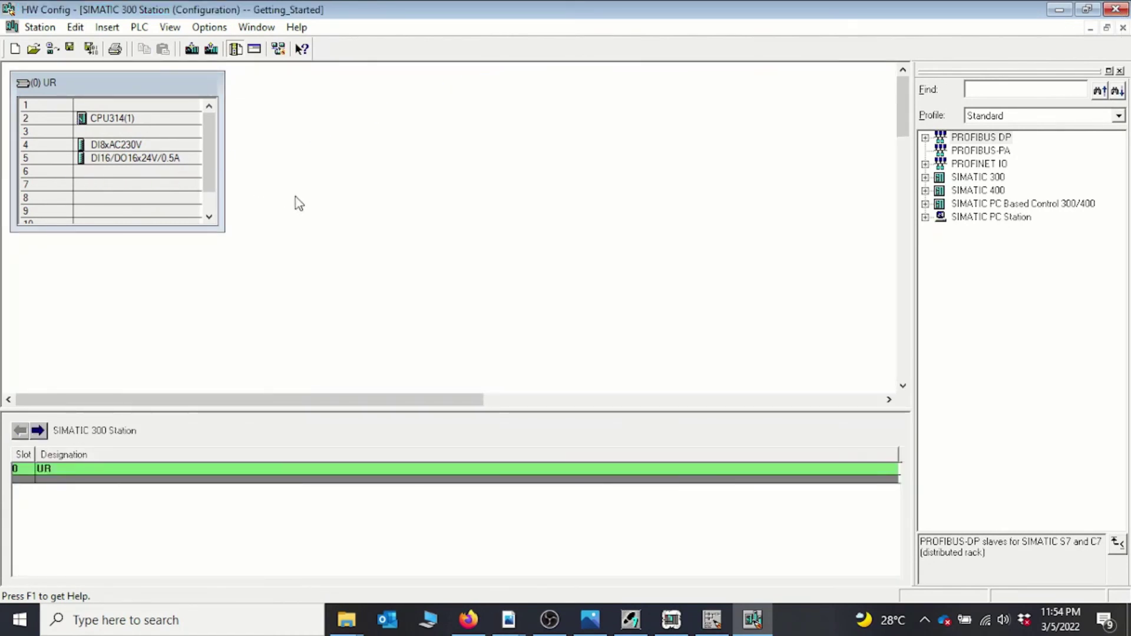
{"action": "left_click", "coordinate": [259, 27]}
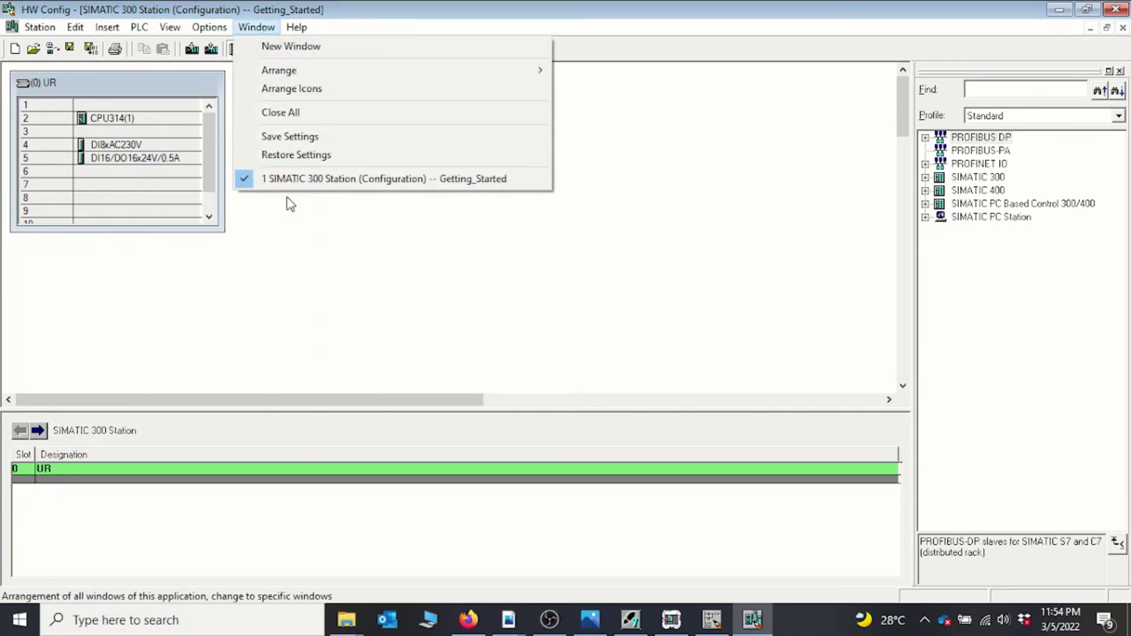
{"action": "left_click", "coordinate": [349, 271]}
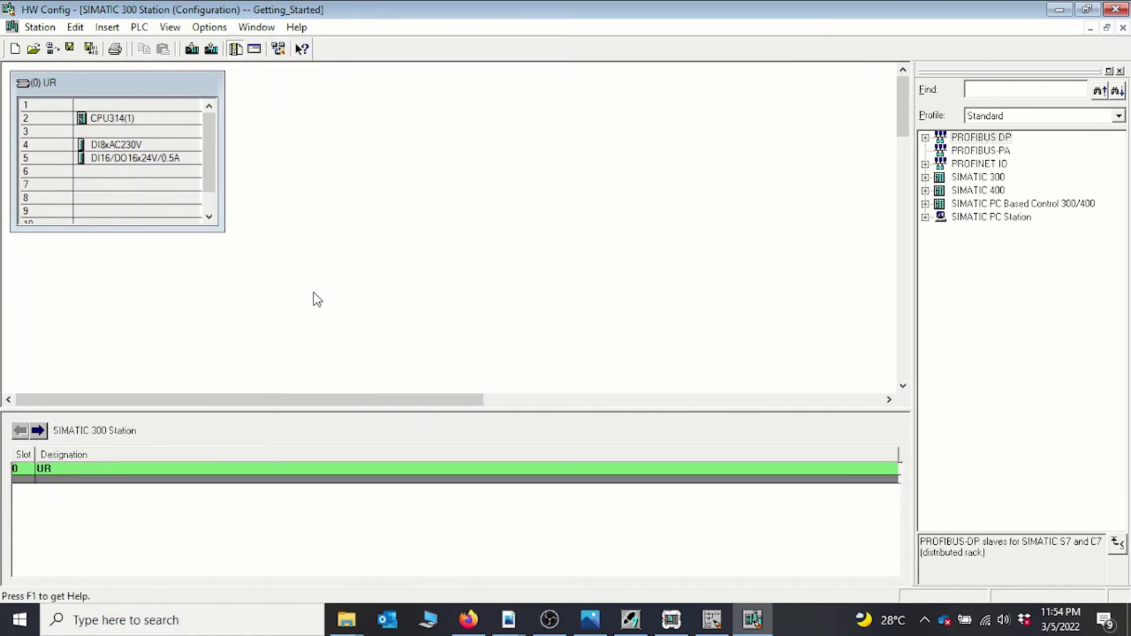
{"action": "key", "text": "alt+Tab"}
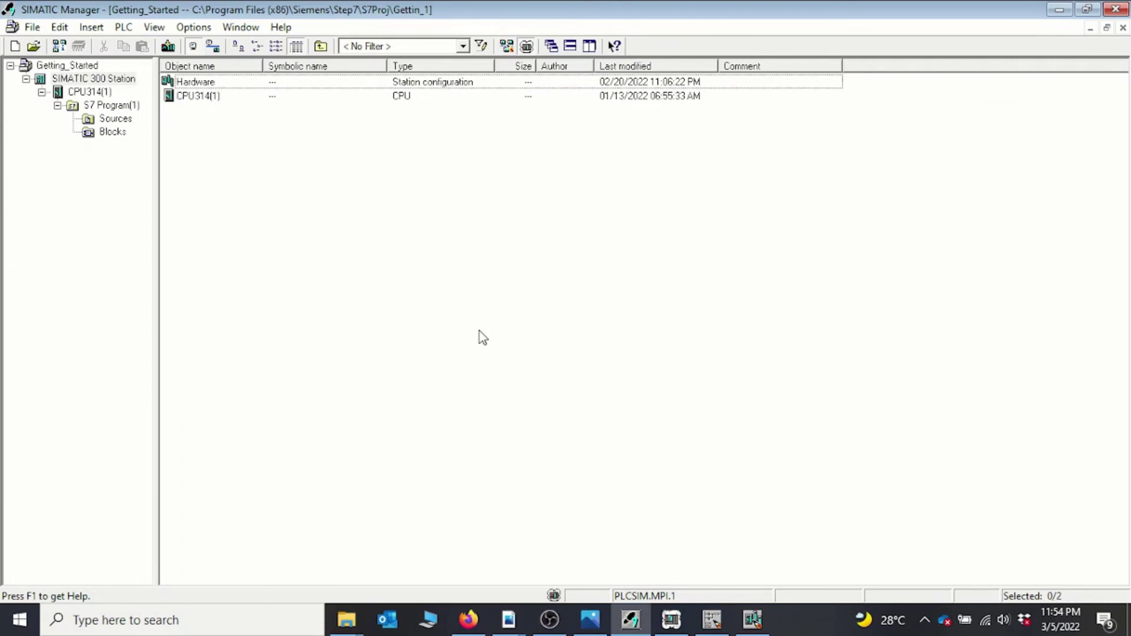